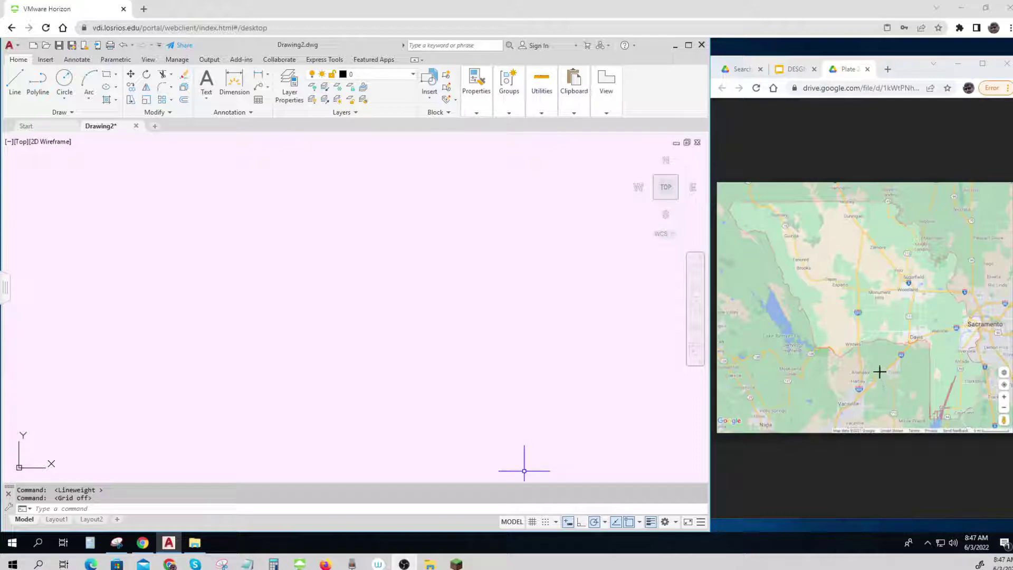
left_click(858, 280)
left_click(858, 280)
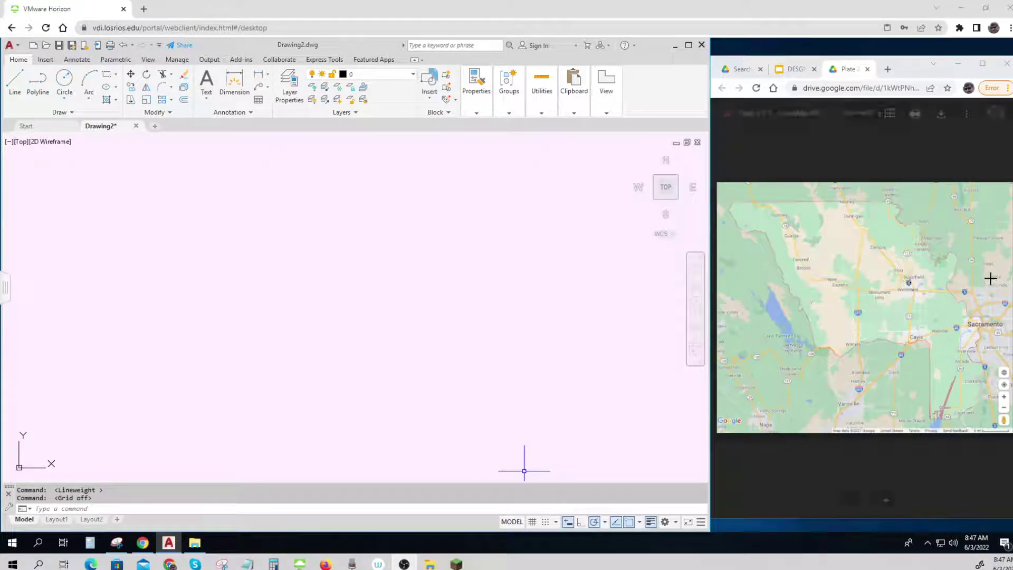
left_click(882, 298)
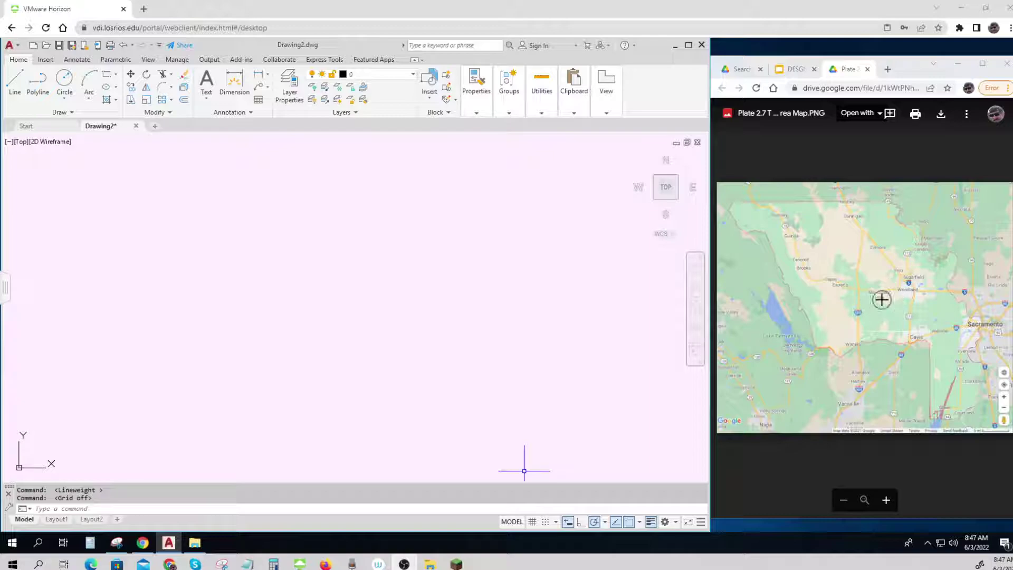
left_click(853, 429)
left_click(853, 428)
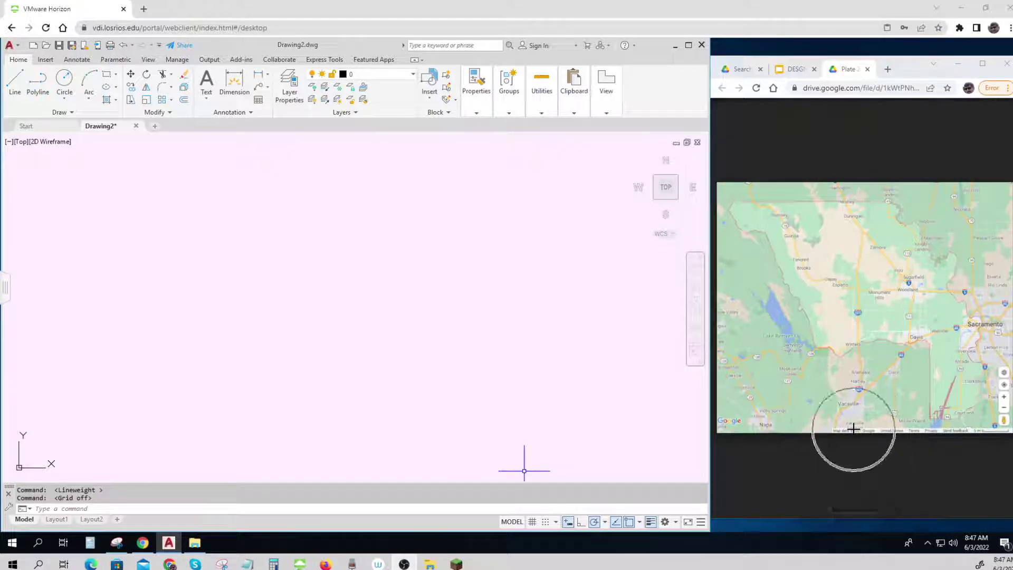
left_click(853, 428)
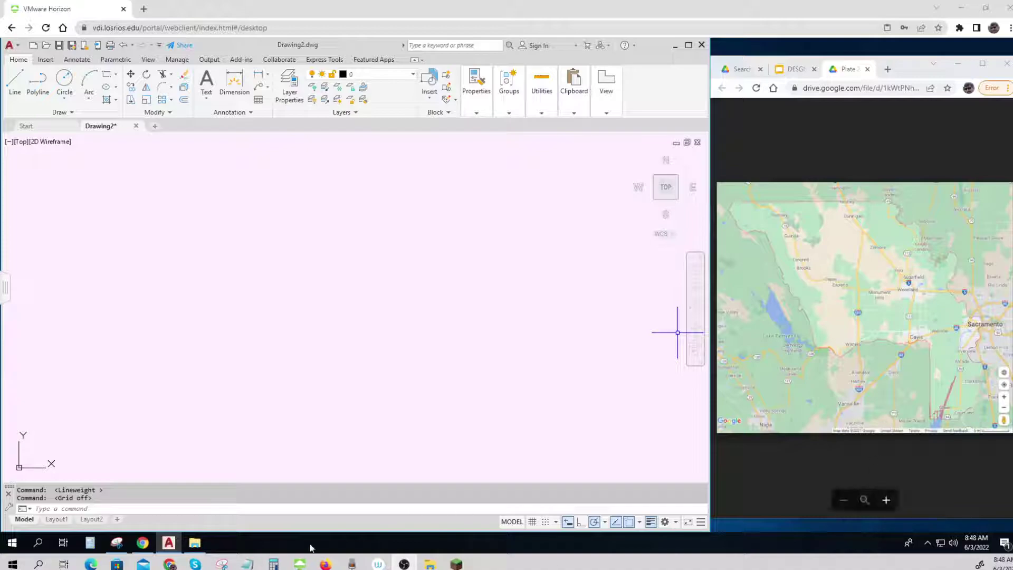
Switch to Snipping Tool, capture the county map shown in the browser as a new snip and copy it.
left_click(118, 547)
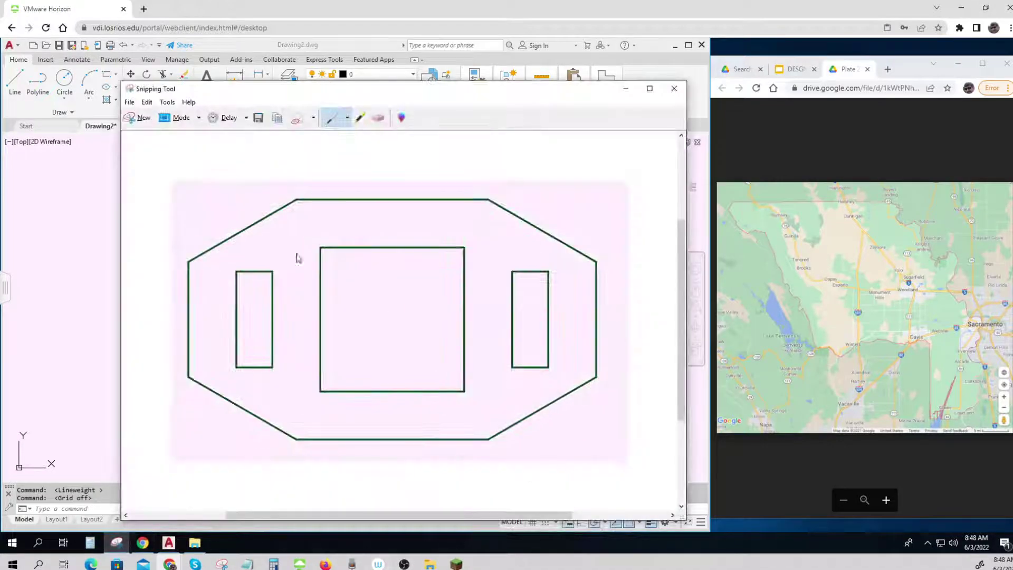
left_click(141, 121)
left_click_drag(726, 192, 997, 428)
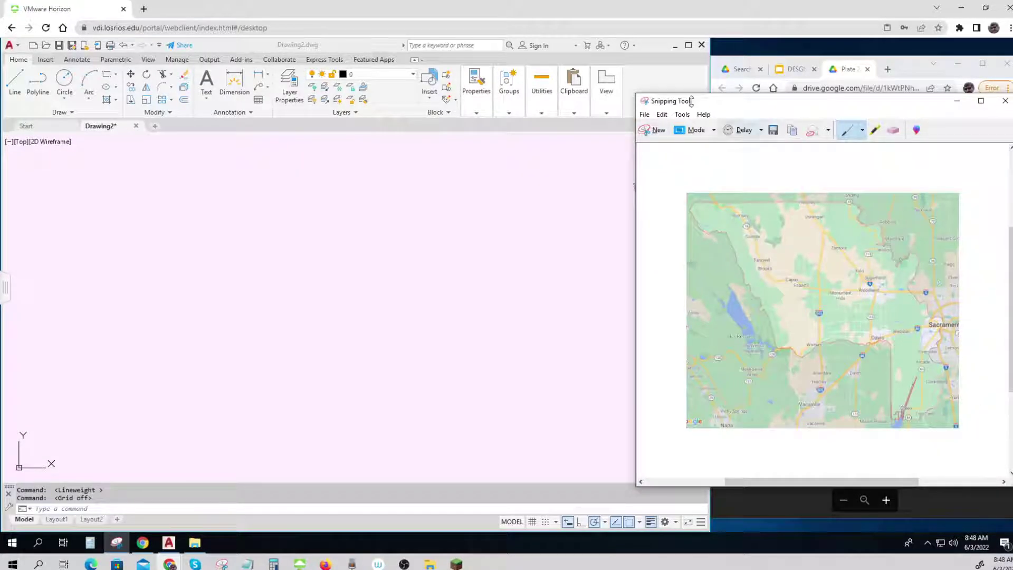
left_click(661, 114)
left_click(679, 128)
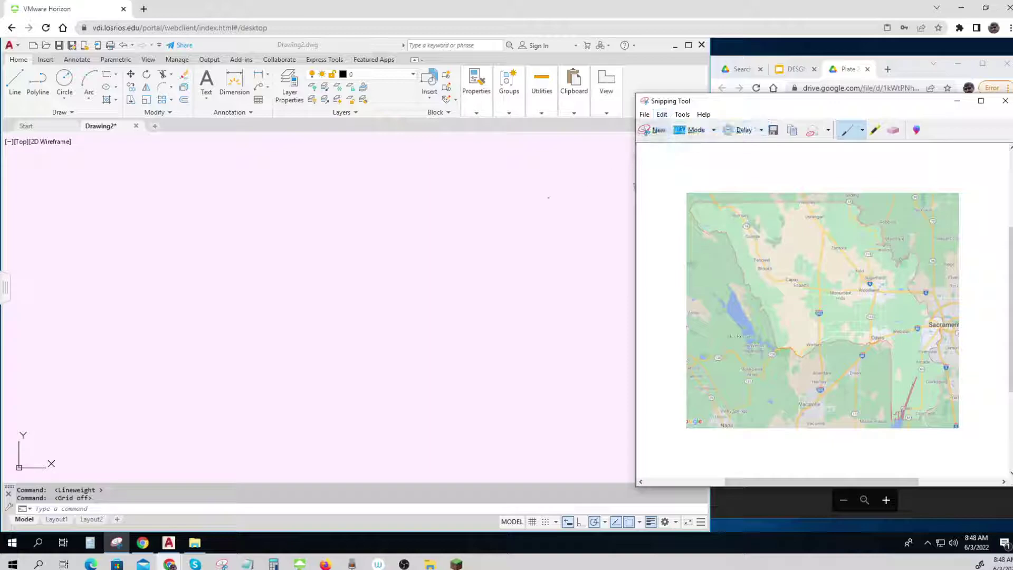
Switch back to AutoCAD and paste the copied map image into the empty area of Drawing2.
left_click(415, 222)
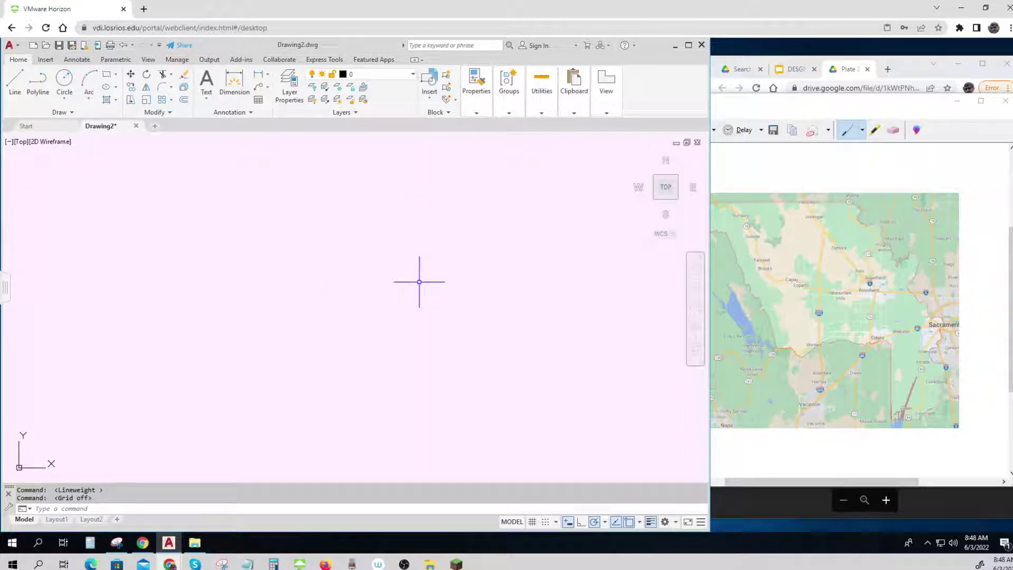
right_click(395, 267)
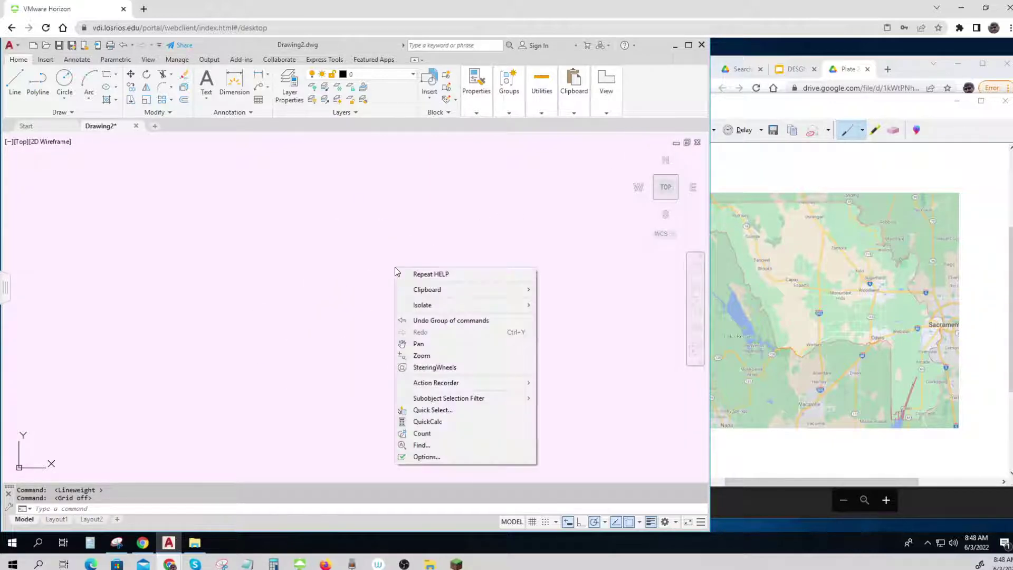
mouse_move(437, 293)
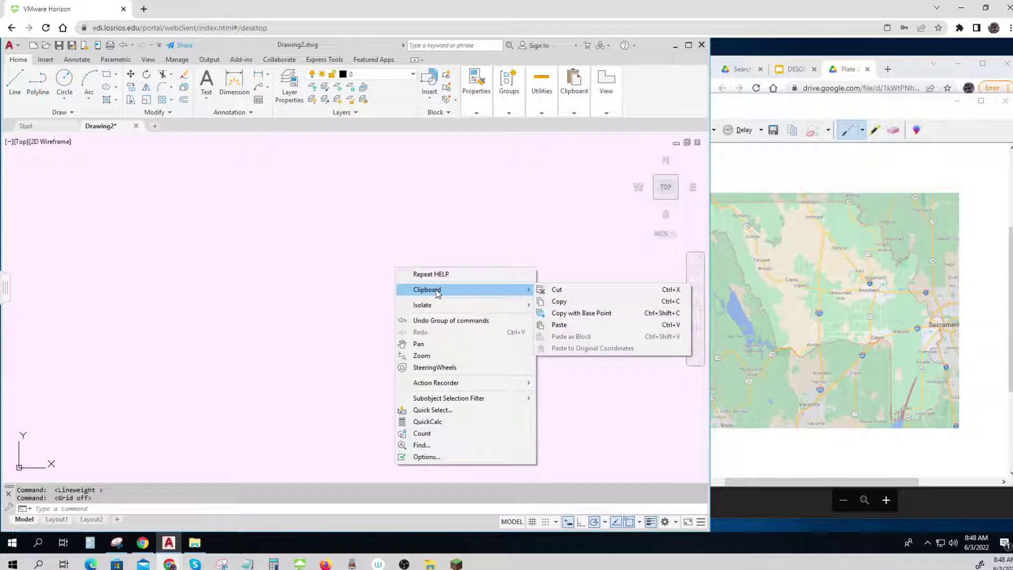
left_click(558, 324)
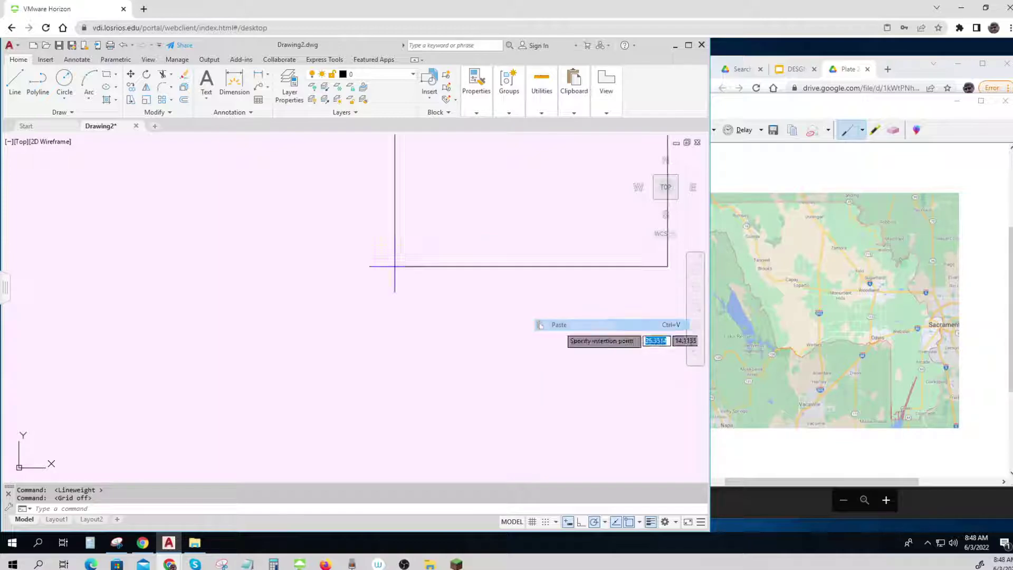
left_click(234, 427)
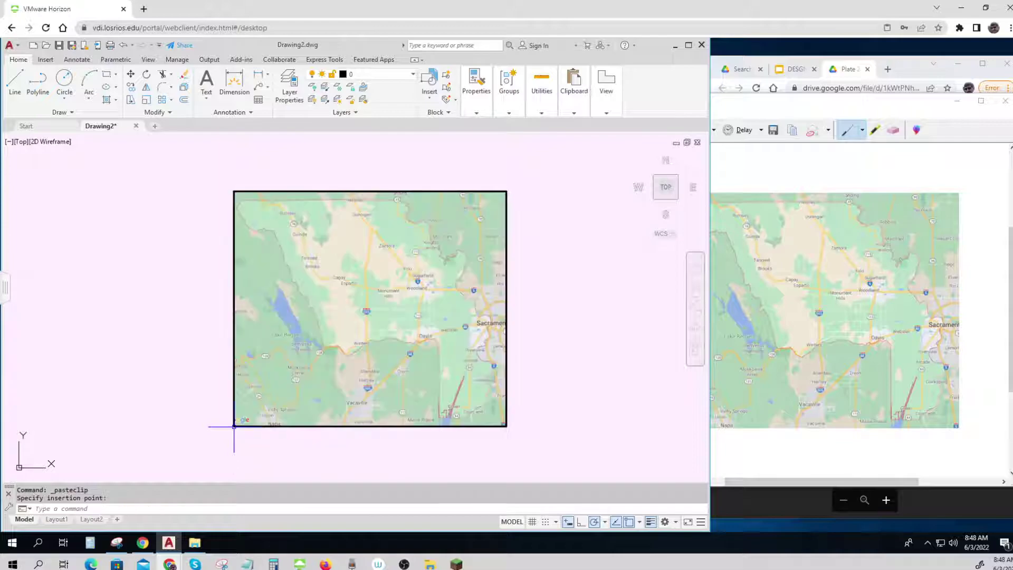
scroll(549, 366, "up", 2)
middle_click_drag(543, 366, 626, 380)
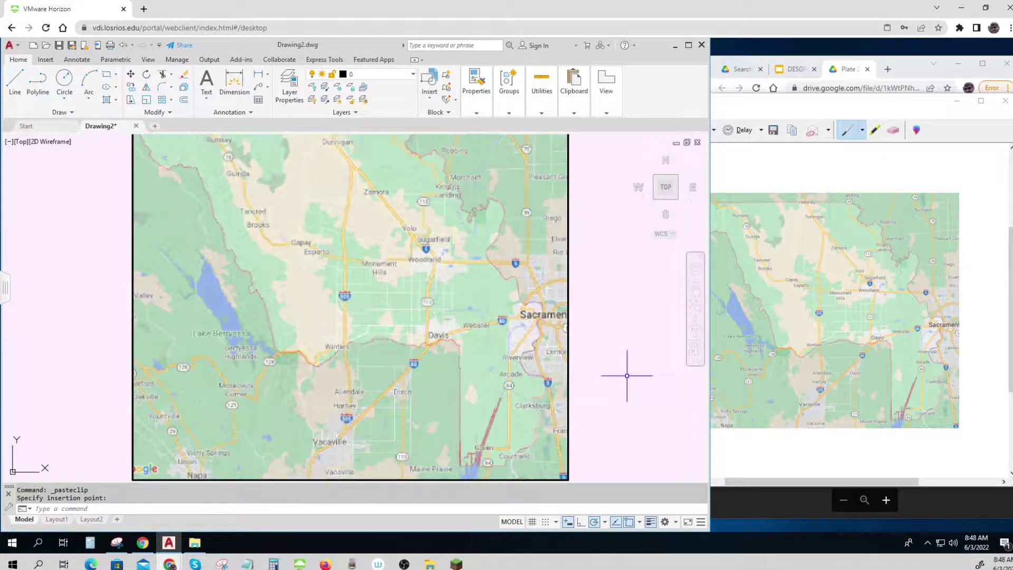
scroll(627, 373, "down", 2)
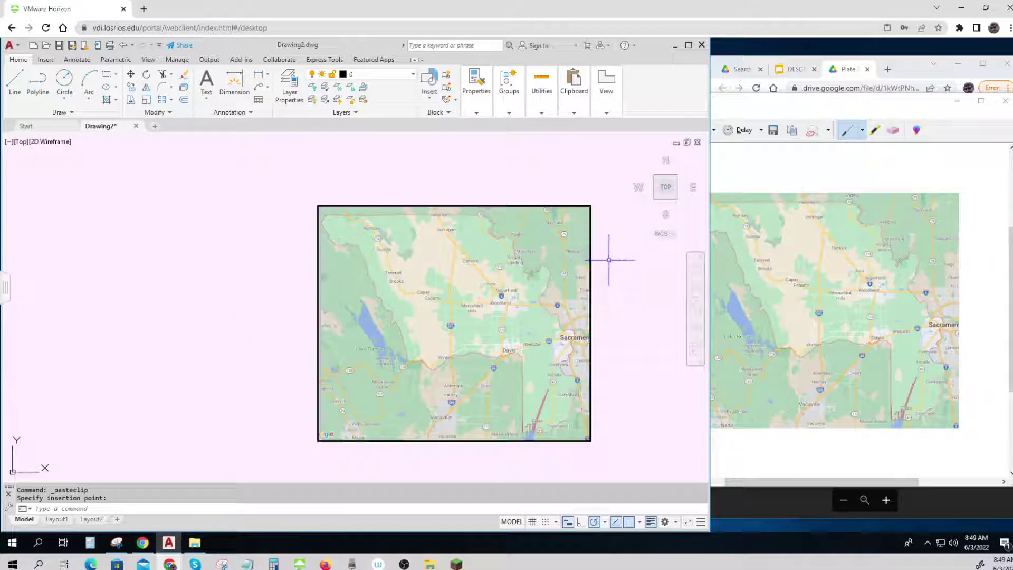
Select the pasted map image by its frame and open its full properties.
left_click(590, 272)
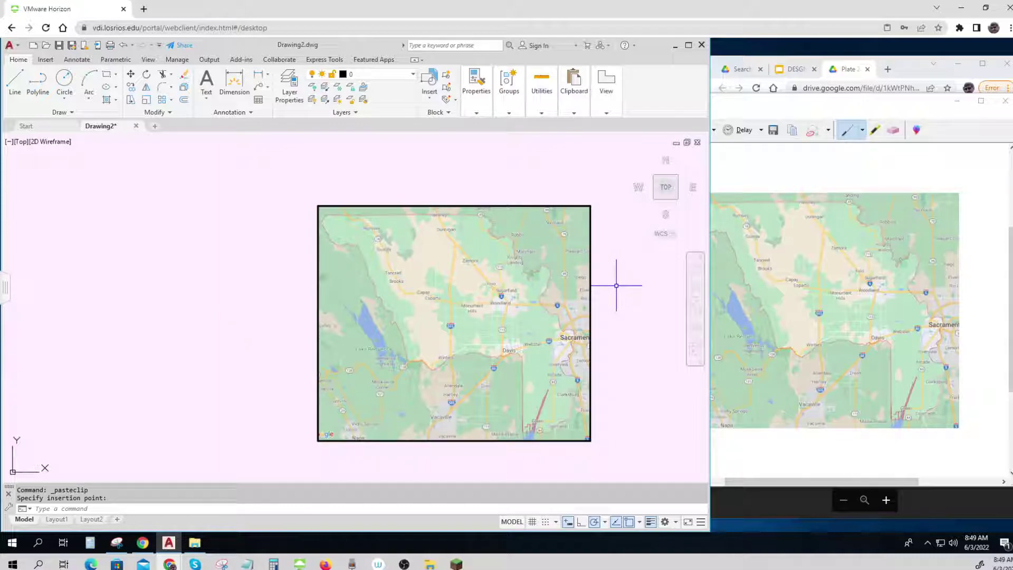
left_click(590, 275)
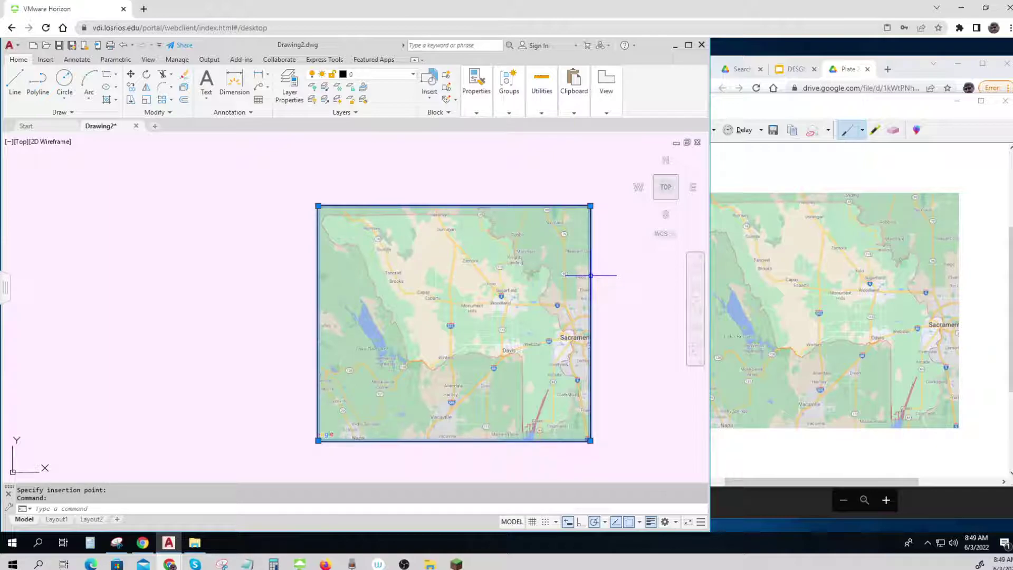
right_click(591, 275)
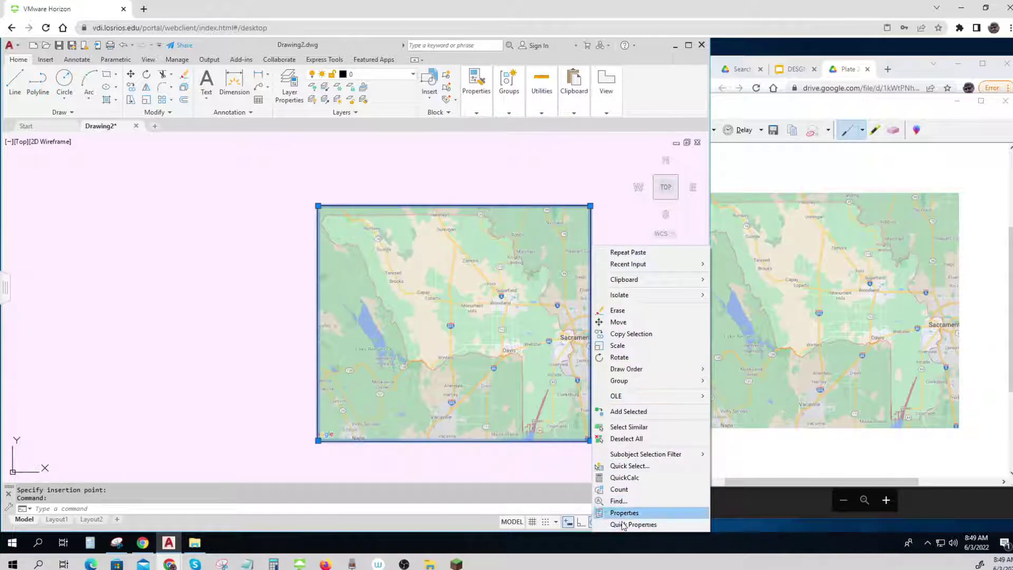
key("ctrl")
key("ctrl")
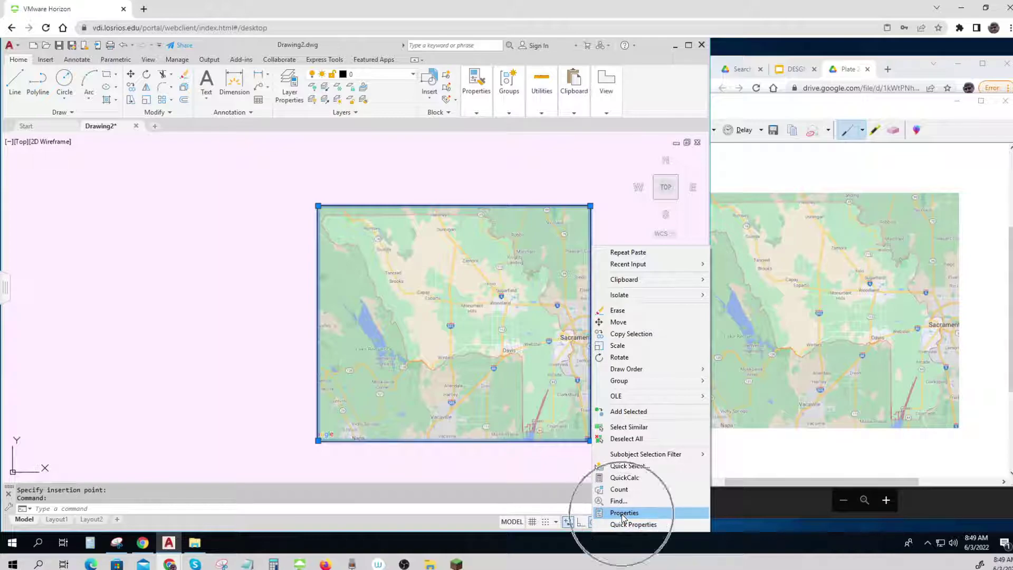
left_click(623, 515)
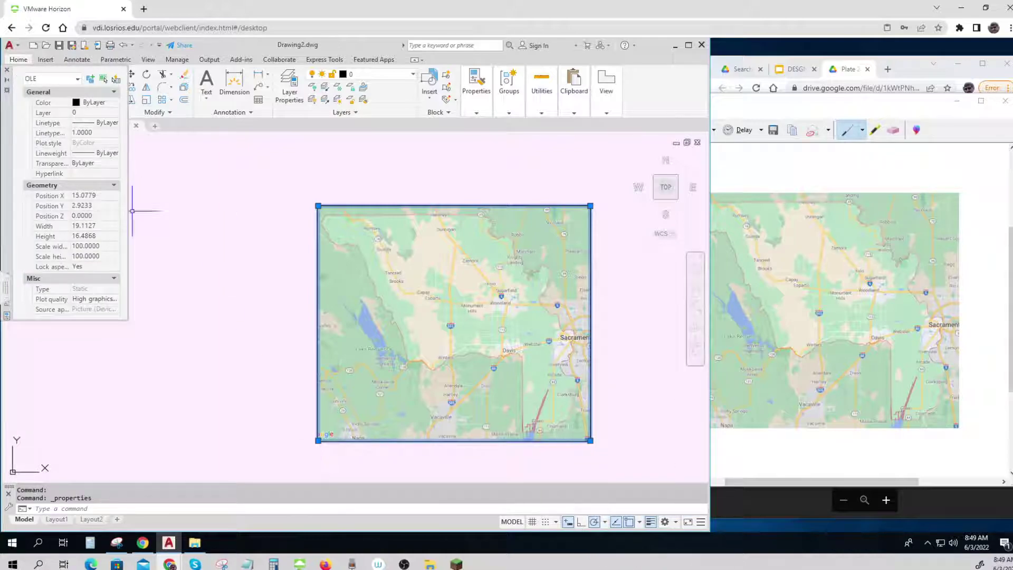
Set the map image's transparency to 70 and deselect it to check how faded it looks.
left_click(94, 165)
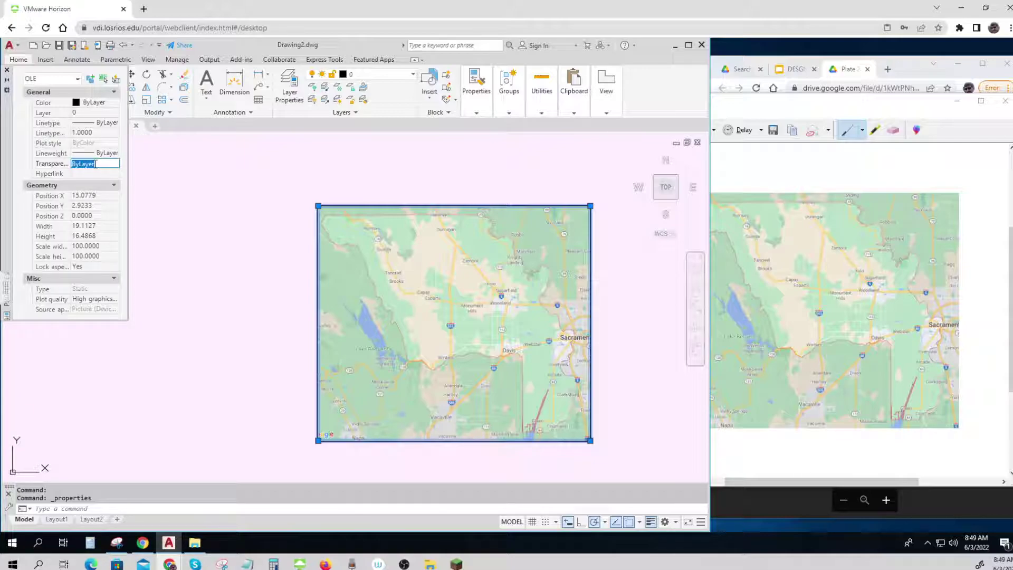
type("70")
key("Return")
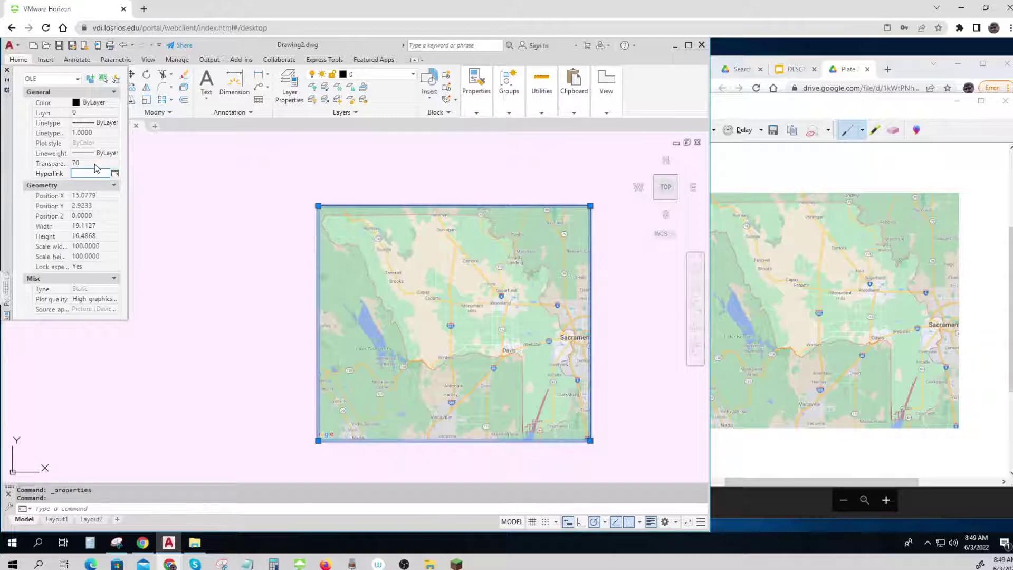
left_click(220, 298)
key("Escape")
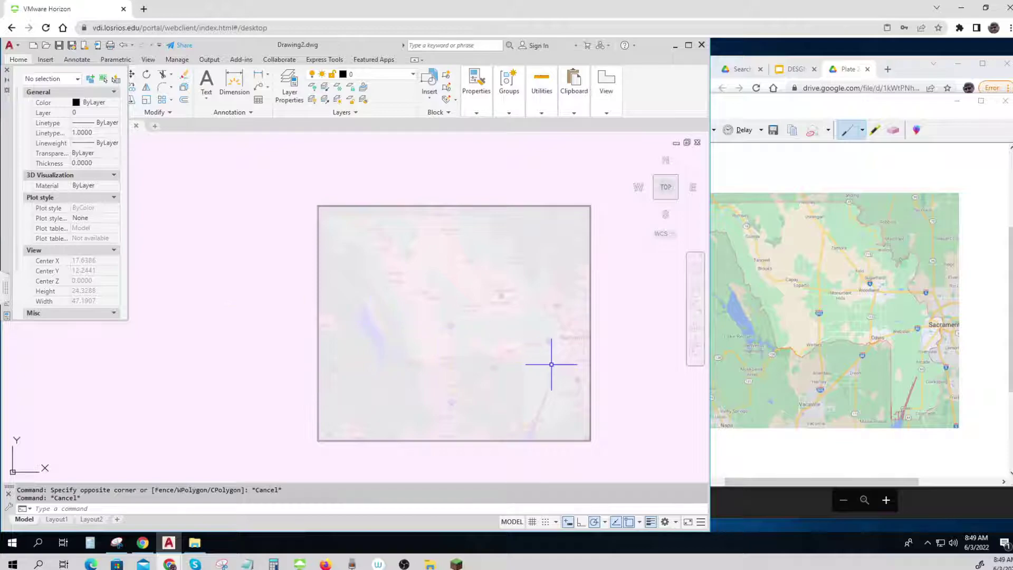
scroll(547, 363, "up", 2)
scroll(547, 363, "down", 2)
middle_click_drag(547, 363, 511, 354)
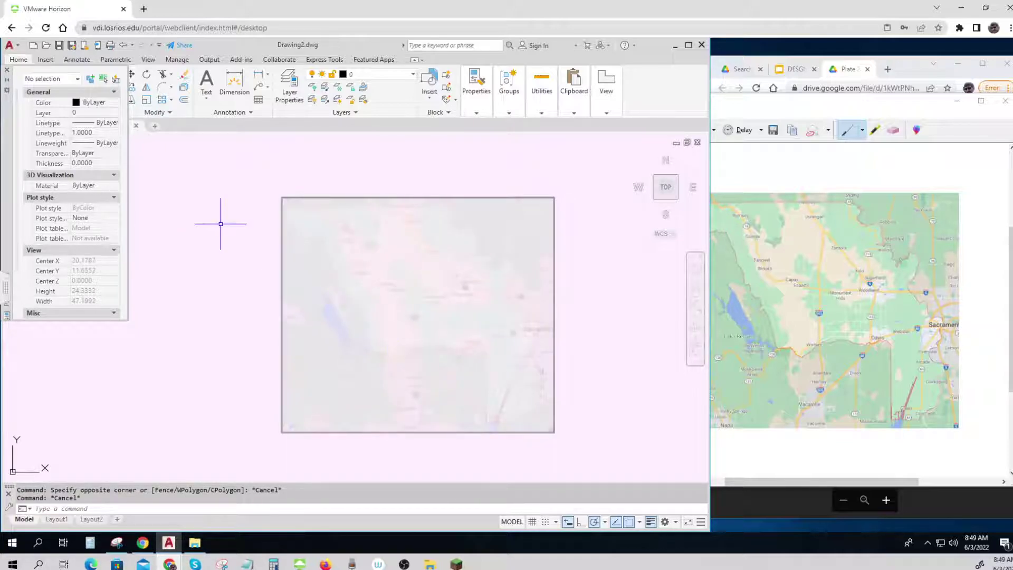
Set the map image's transparency to 50, deselect the image and close its properties.
left_click(281, 249)
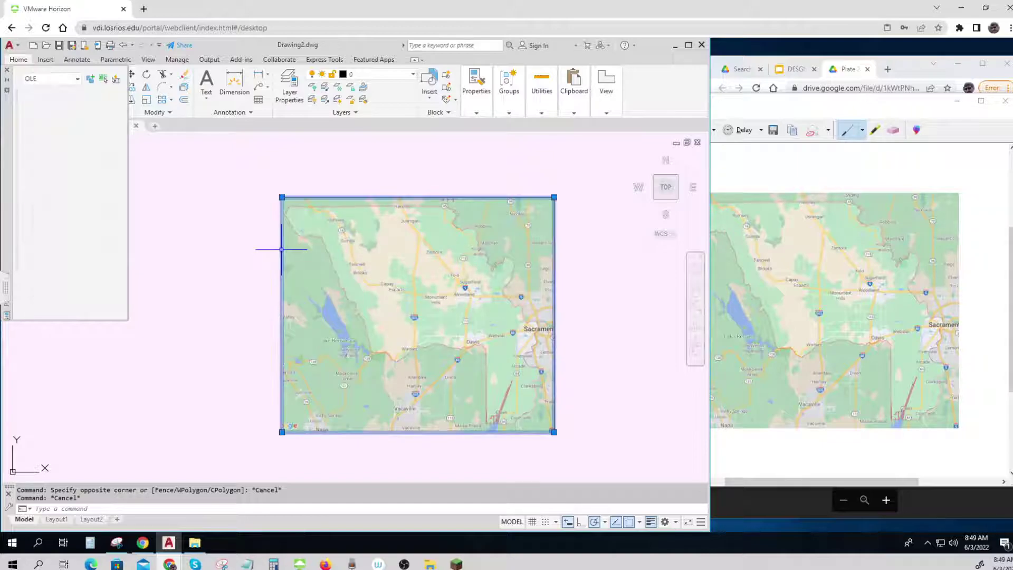
left_click(87, 164)
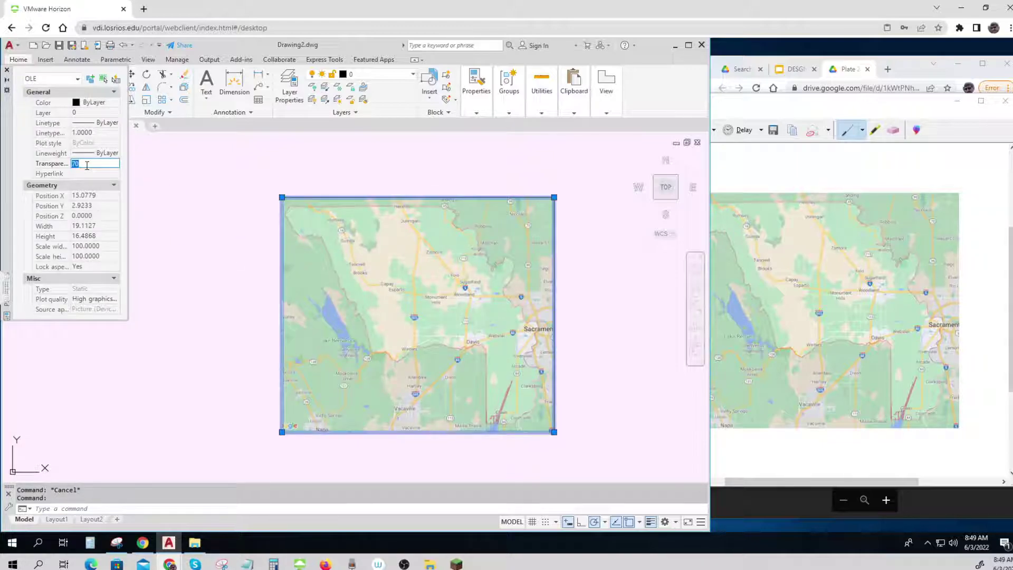
key("Return")
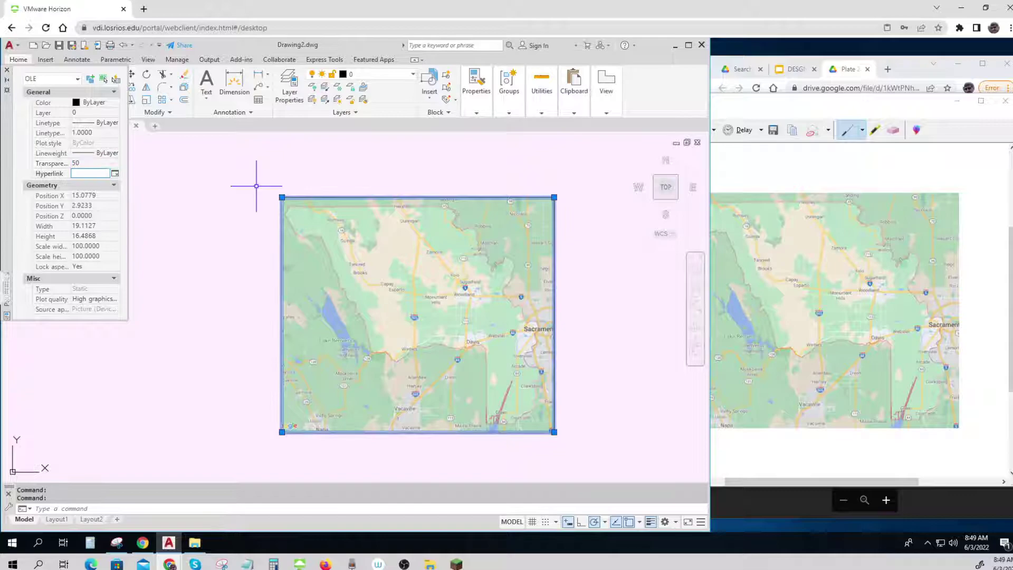
left_click(227, 224)
key("Escape")
key("Escape")
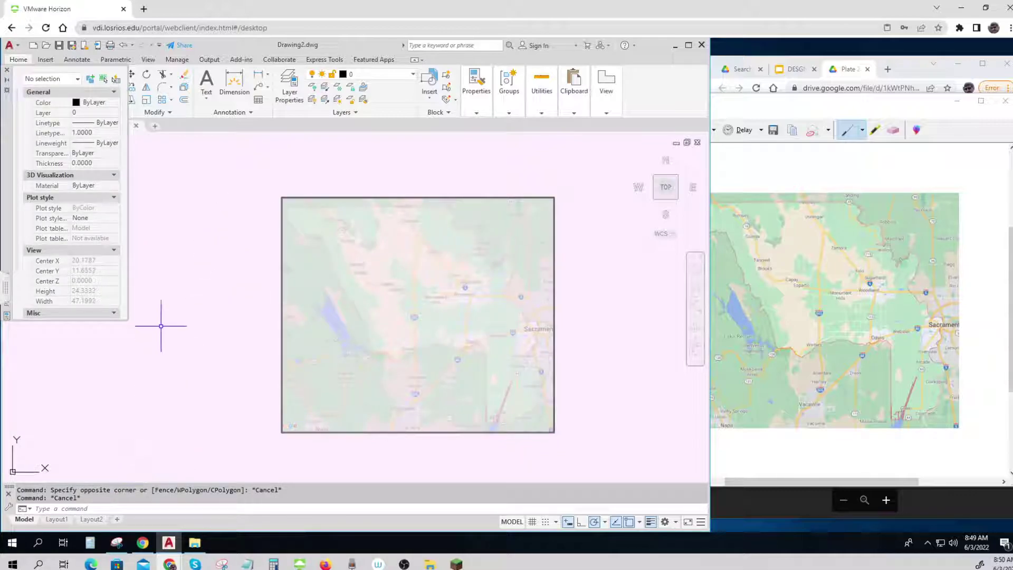
left_click(7, 72)
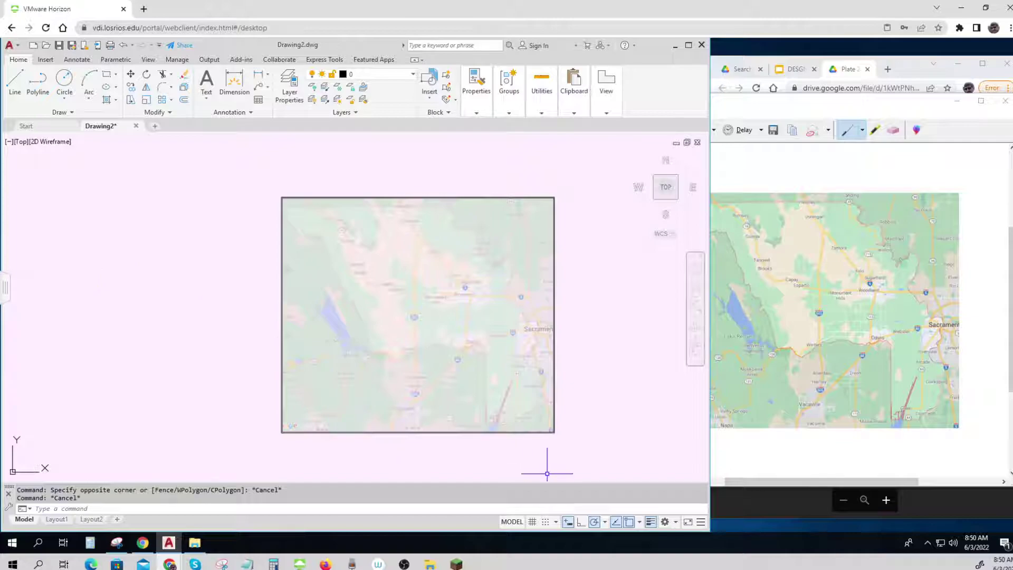
Change the color of layer 0 to red (index color 1).
left_click(413, 75)
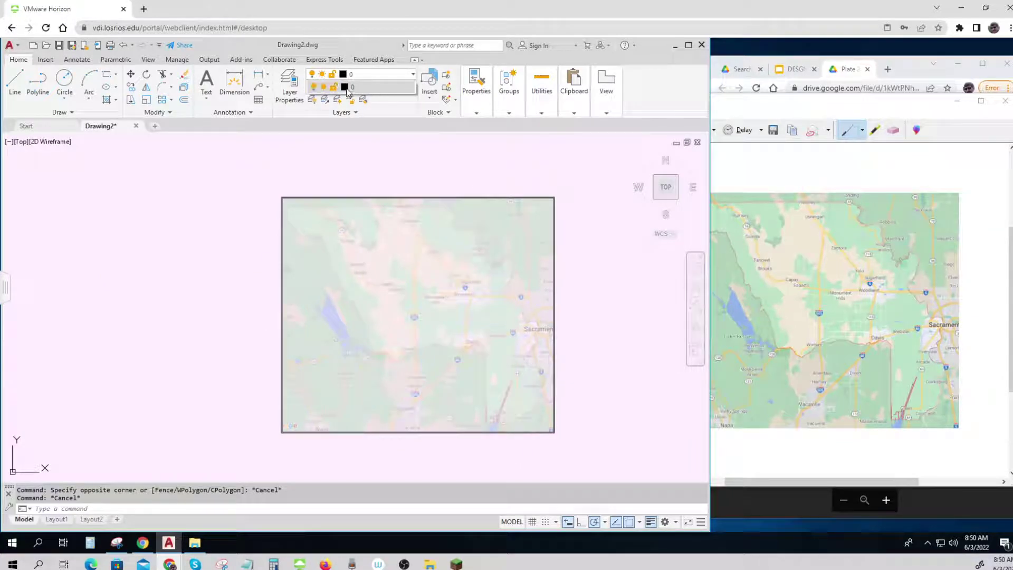
left_click(344, 88)
left_click(273, 312)
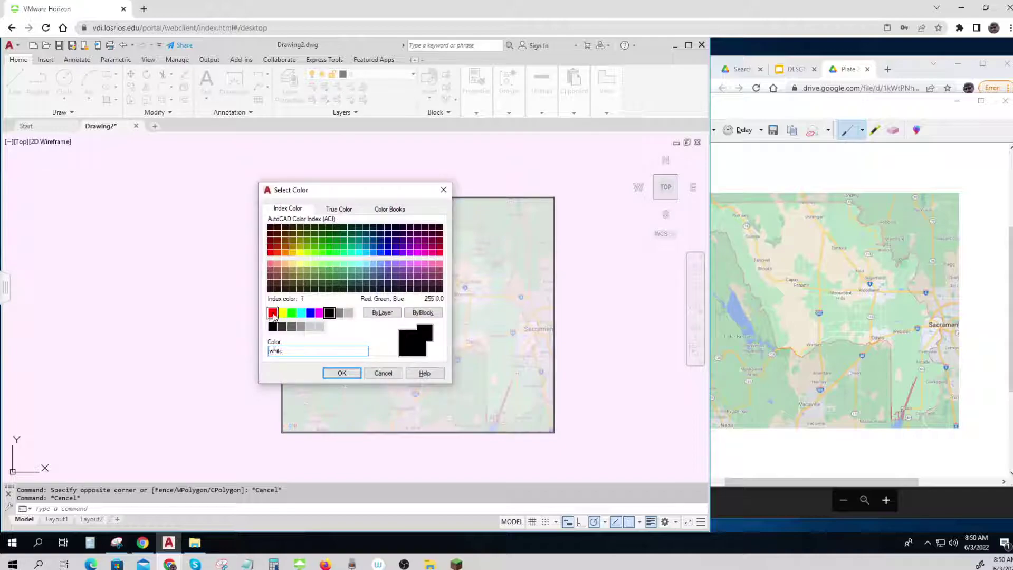
left_click(342, 373)
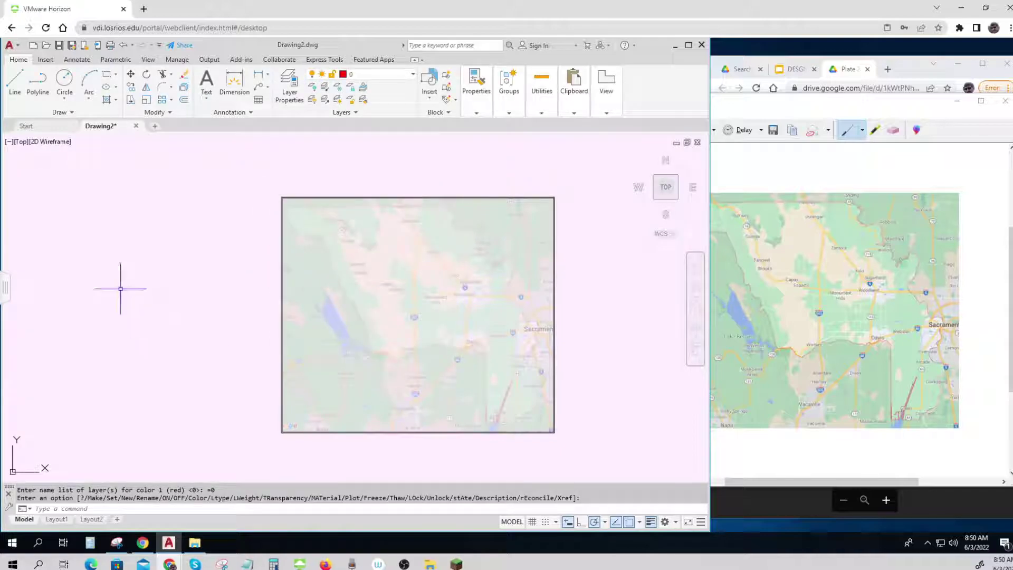
Start a line on the county boundary near the 128 marker east of Lake Berryessa and trace its first segments northward.
left_click(16, 83)
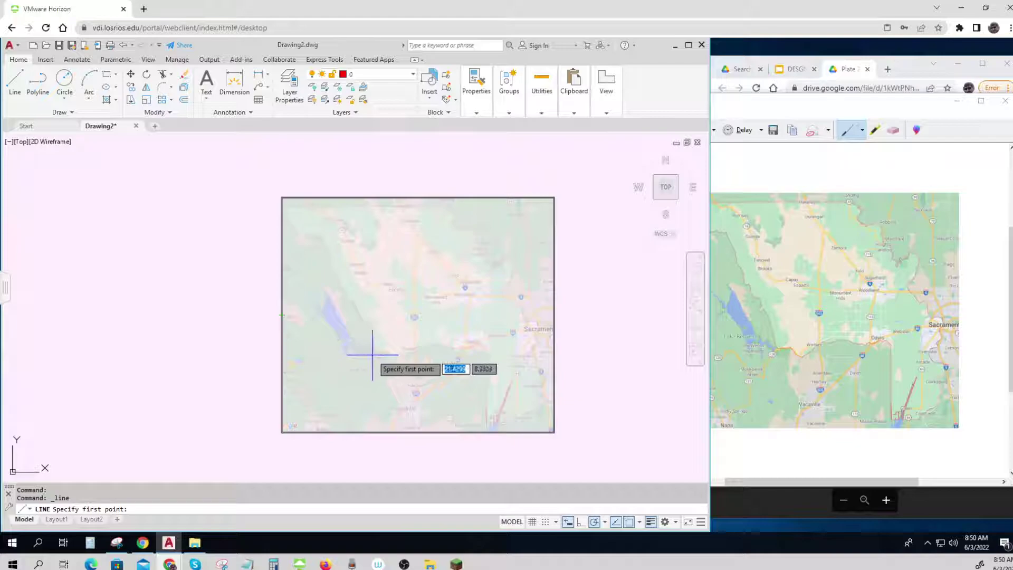
scroll(373, 354, "up", 2)
scroll(373, 355, "up", 2)
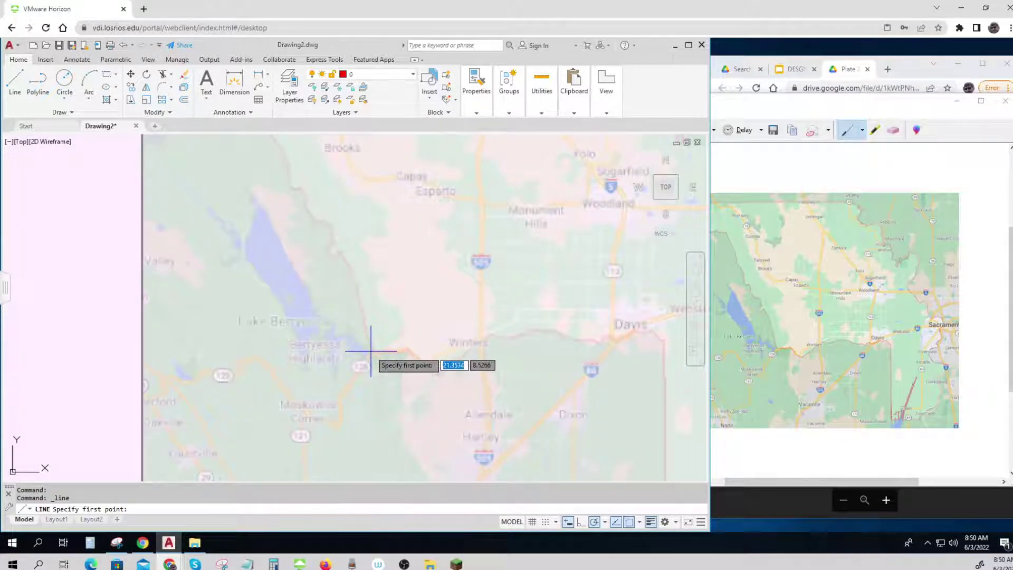
left_click(375, 354)
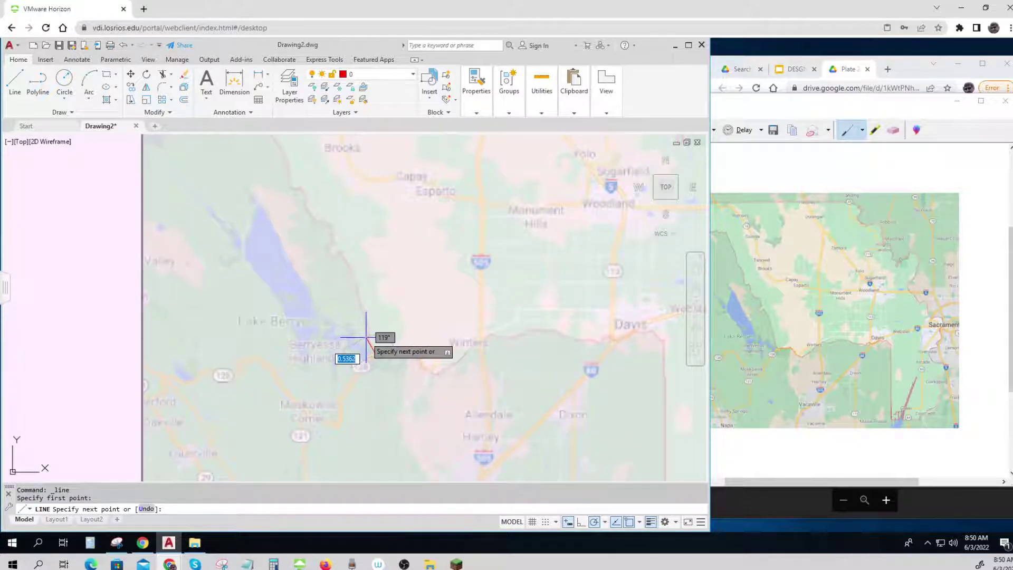
left_click(346, 254)
left_click(341, 254)
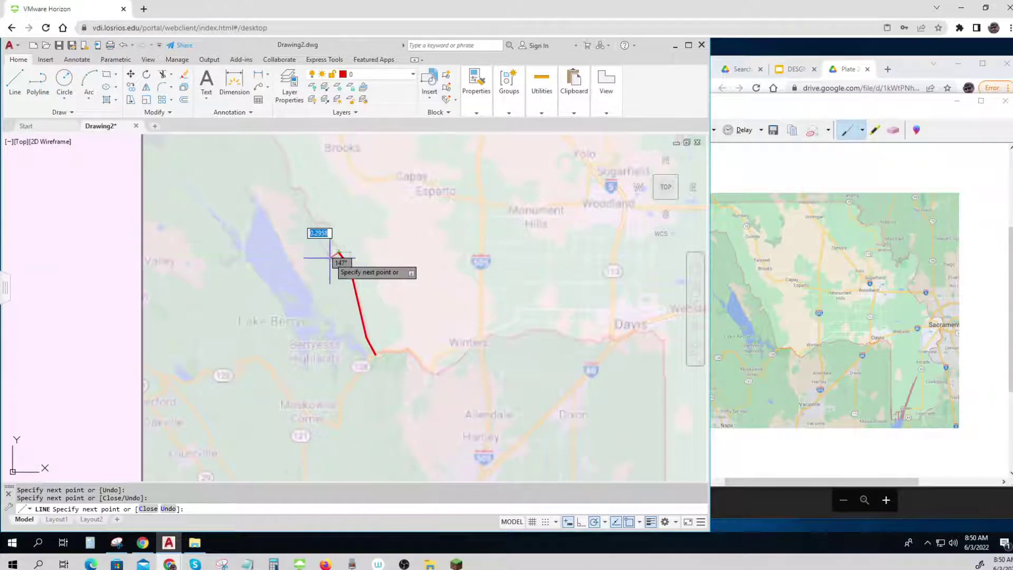
left_click(330, 258)
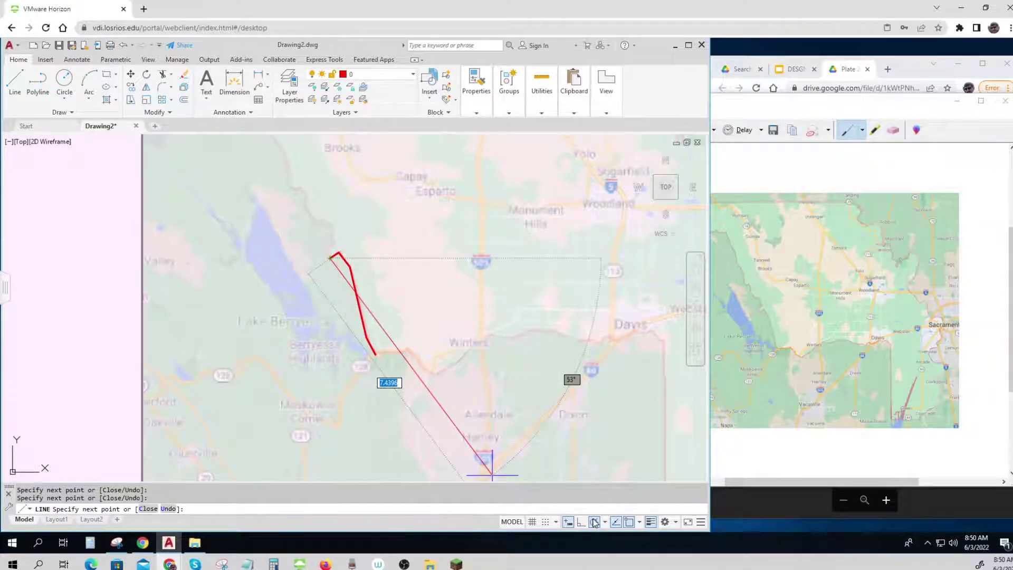
Turn off object snap, object snap tracking, polar tracking and dynamic input while the line stays in progress.
left_click(629, 522)
left_click(616, 522)
left_click(596, 523)
left_click(568, 523)
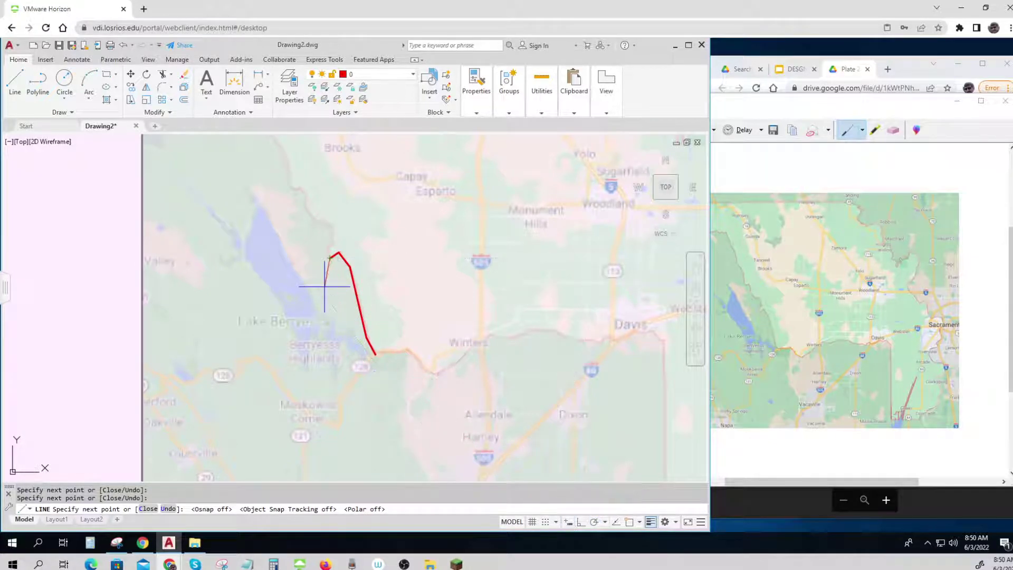
Continue tracing the jagged western boundary northwest with short line segments, passing northeast of Lake Berryessa.
left_click(327, 246)
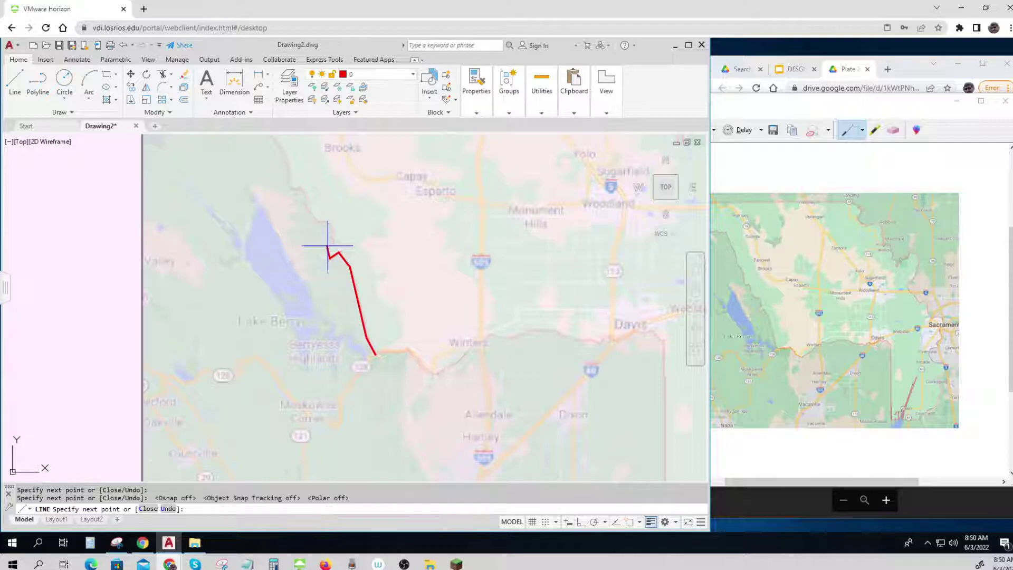
left_click(333, 236)
left_click(326, 223)
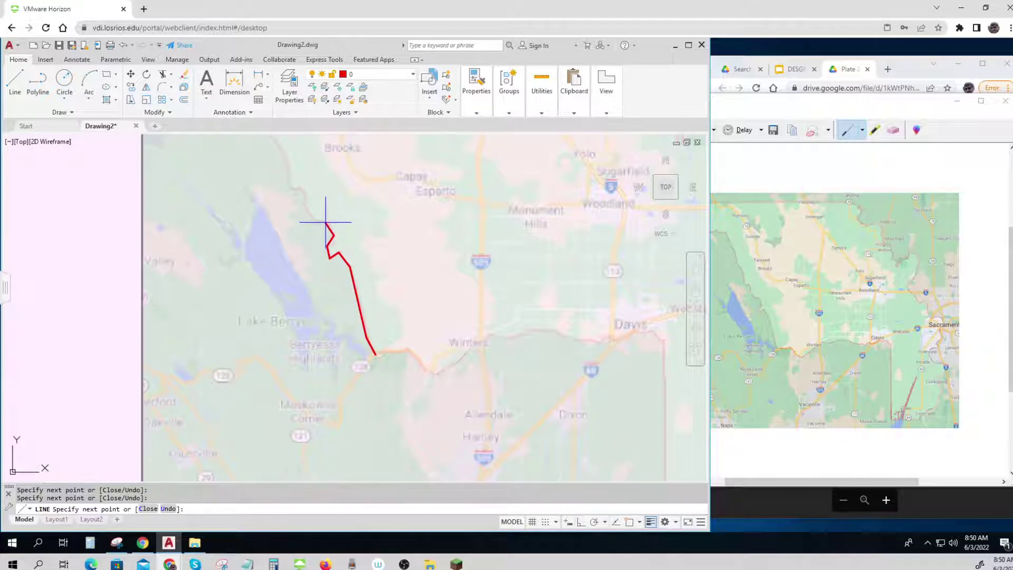
left_click(306, 207)
left_click(309, 197)
left_click(299, 187)
left_click(292, 185)
Extend the line to the county's northwest corner and along its straight northern edge to the Route 45 marker.
middle_click_drag(286, 157, 316, 302)
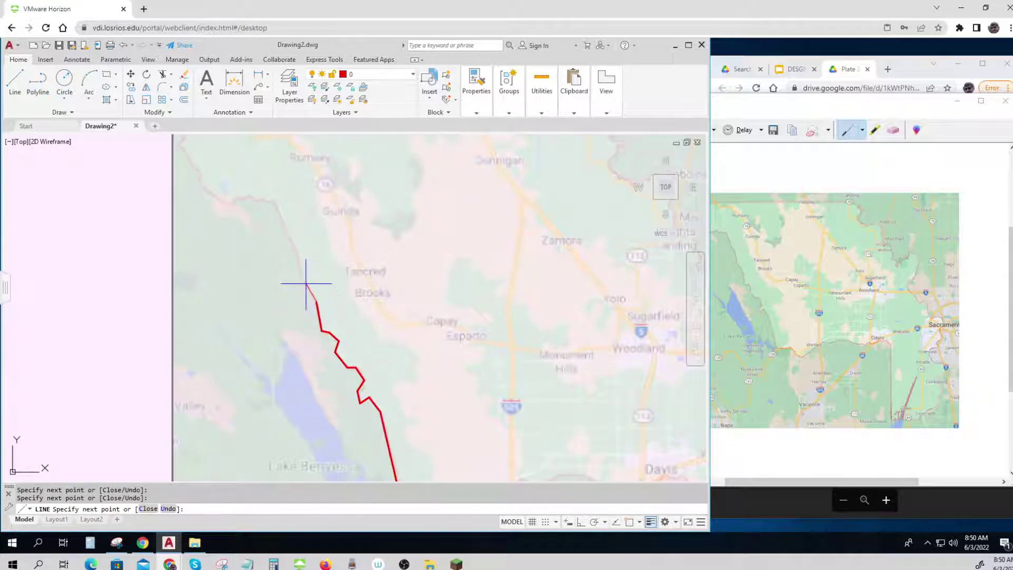
left_click(273, 202)
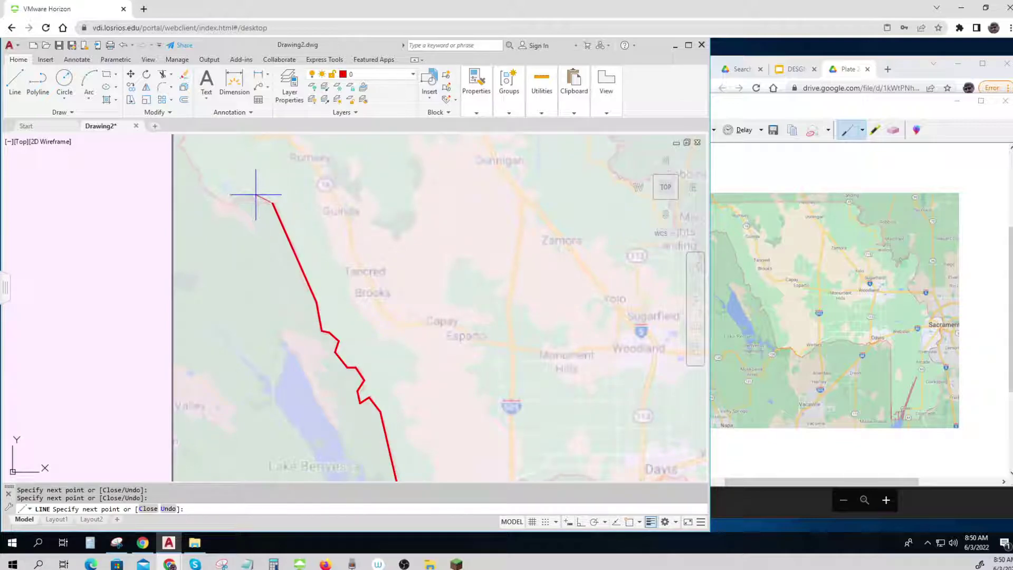
left_click(230, 204)
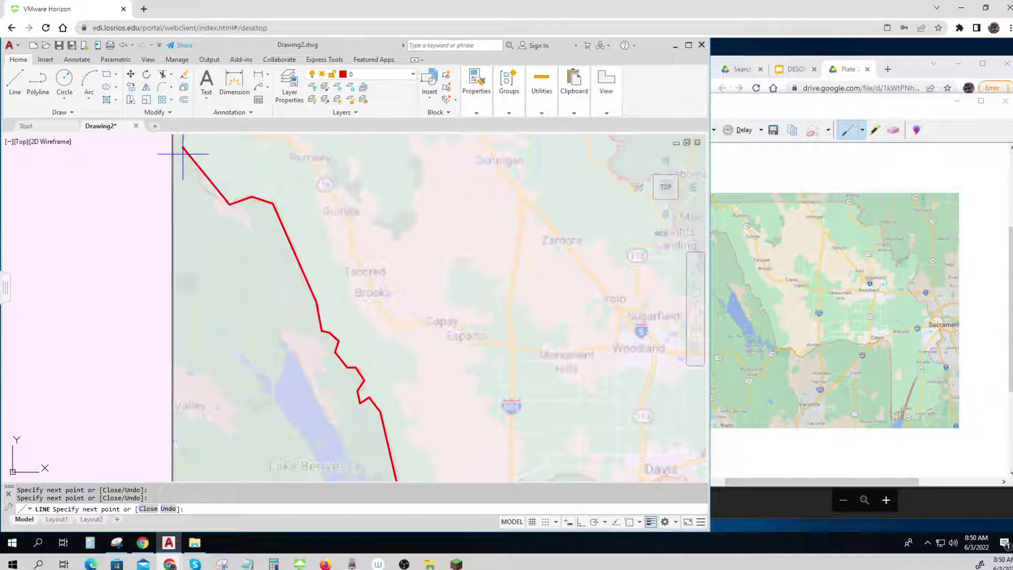
middle_click_drag(183, 154, 224, 253)
left_click(236, 220)
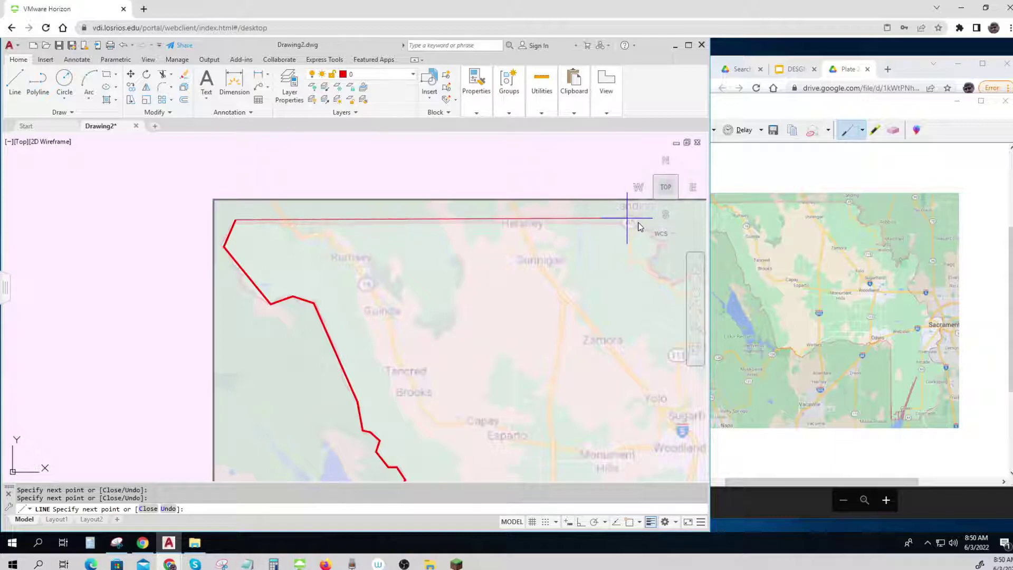
scroll(640, 228, "up", 6)
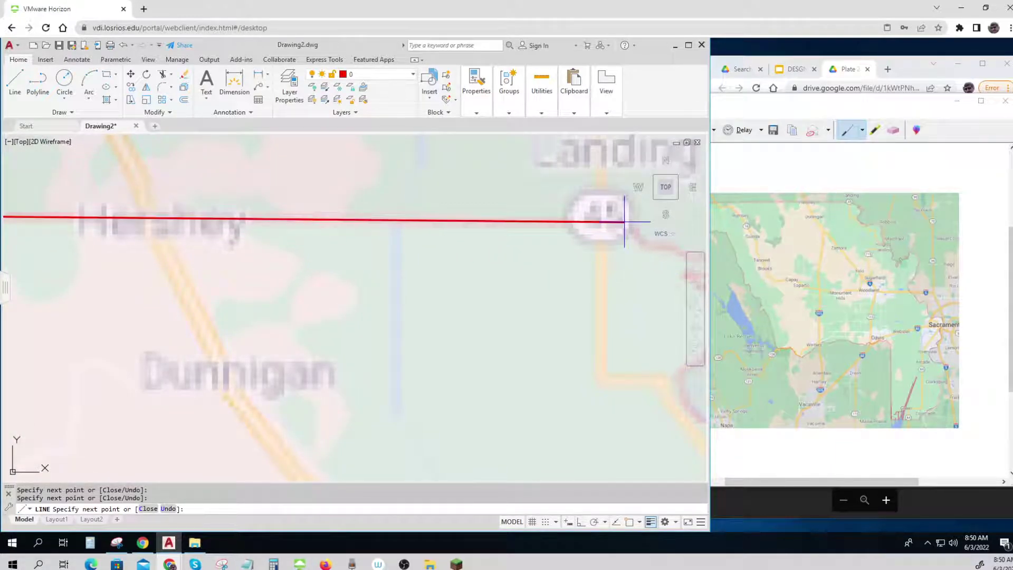
scroll(624, 222, "down", 5)
Trace the winding northeastern boundary southeast from the end of the northern edge to the sharp notch northeast of Woodland.
mouse_move(638, 231)
middle_mouse_down()
mouse_move(584, 244)
mouse_move(430, 249)
middle_mouse_up()
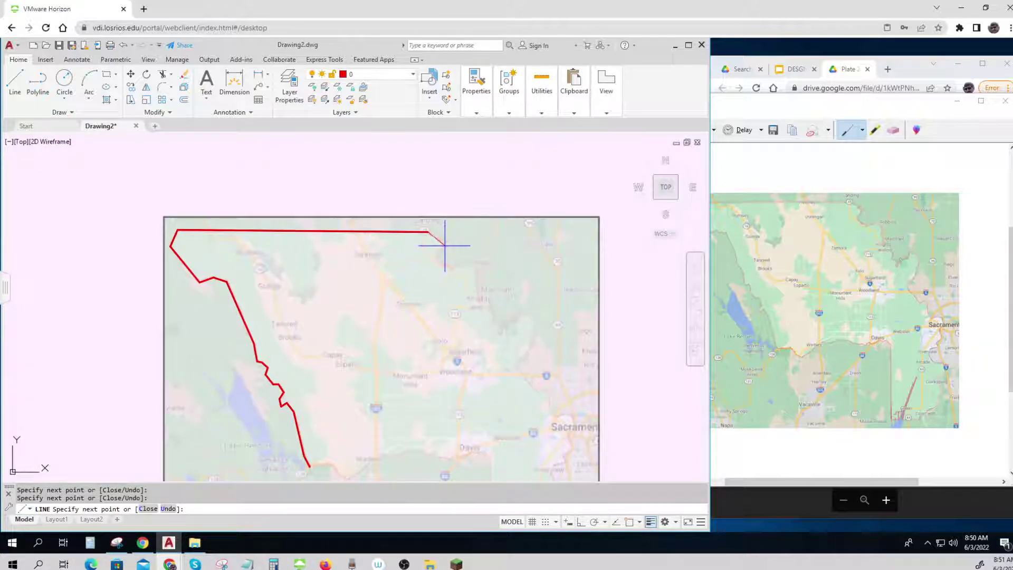
left_click(445, 245)
left_click(438, 258)
left_click(464, 266)
left_click(477, 304)
left_click(500, 336)
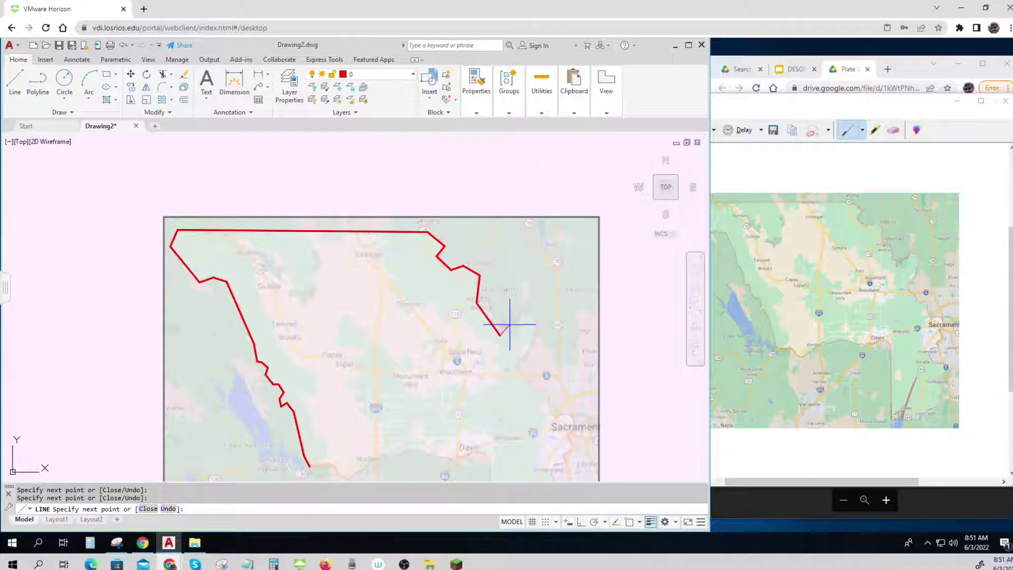
Continue the line around the northeastern point beyond the notch and down the eastern boundary to just northwest of Sacramento.
left_click(521, 309)
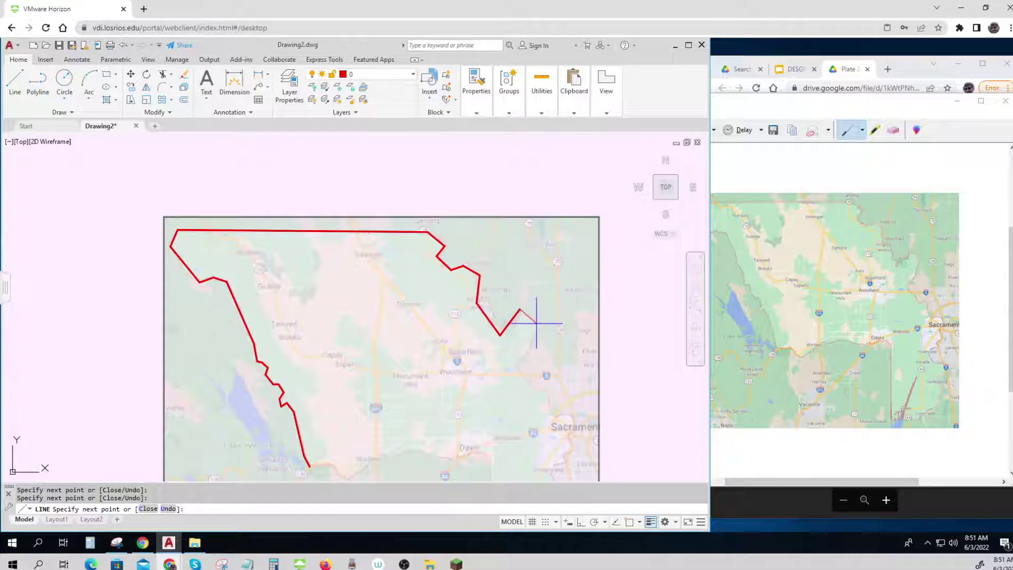
left_click(538, 326)
left_click(516, 366)
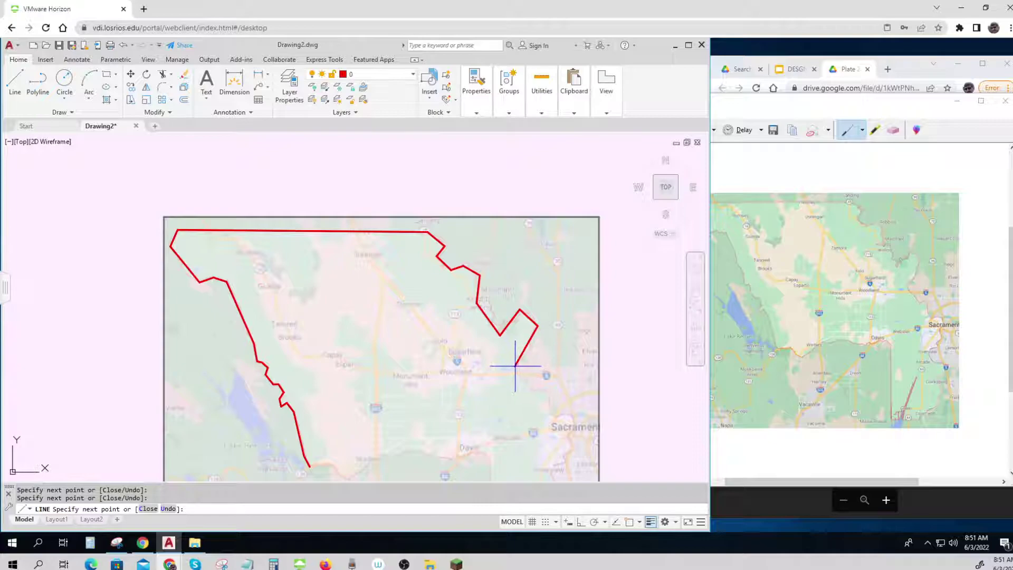
left_click(536, 393)
left_click(547, 388)
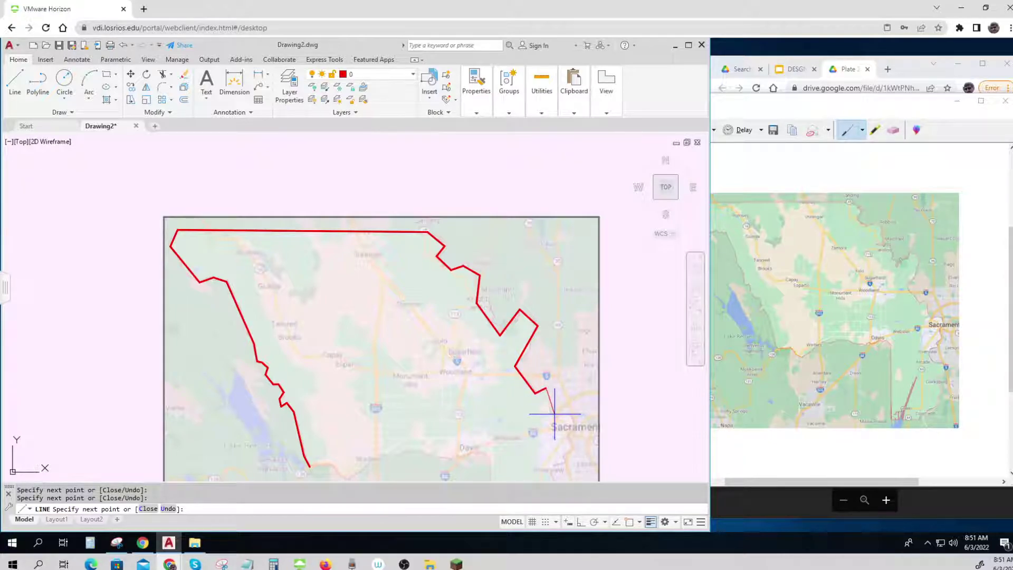
Trace the eastern boundary around the western side of Sacramento and down to the river bend at Riverview.
middle_click_drag(553, 409, 441, 276)
scroll(528, 378, "up", 2)
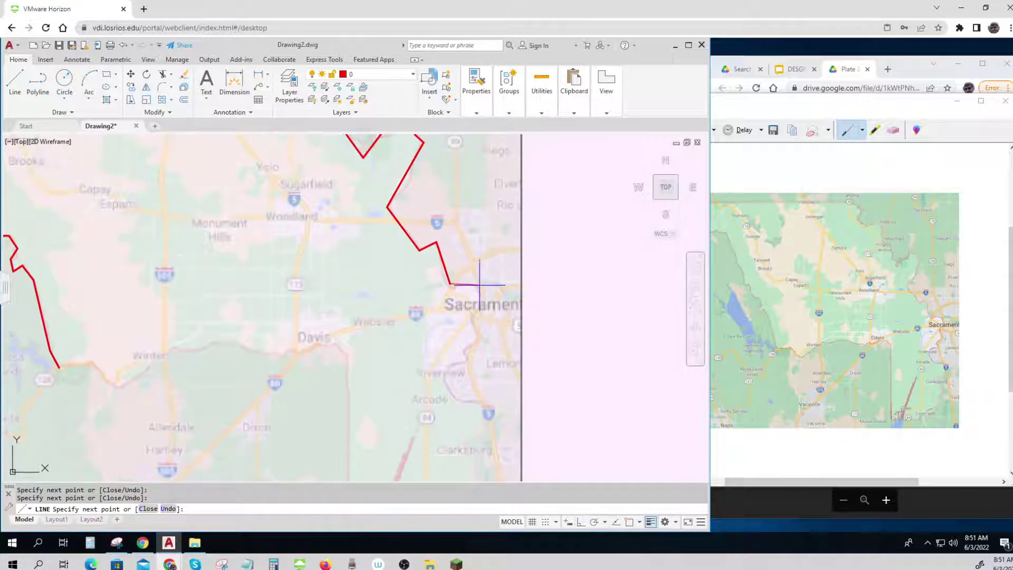
left_click(480, 286)
left_click(483, 298)
left_click(470, 325)
left_click(477, 338)
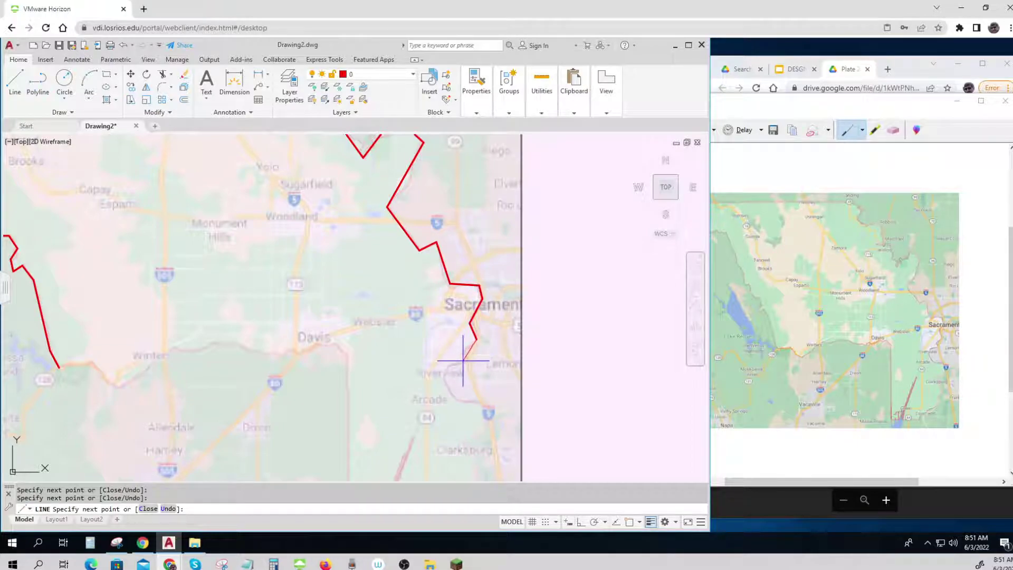
left_click(459, 362)
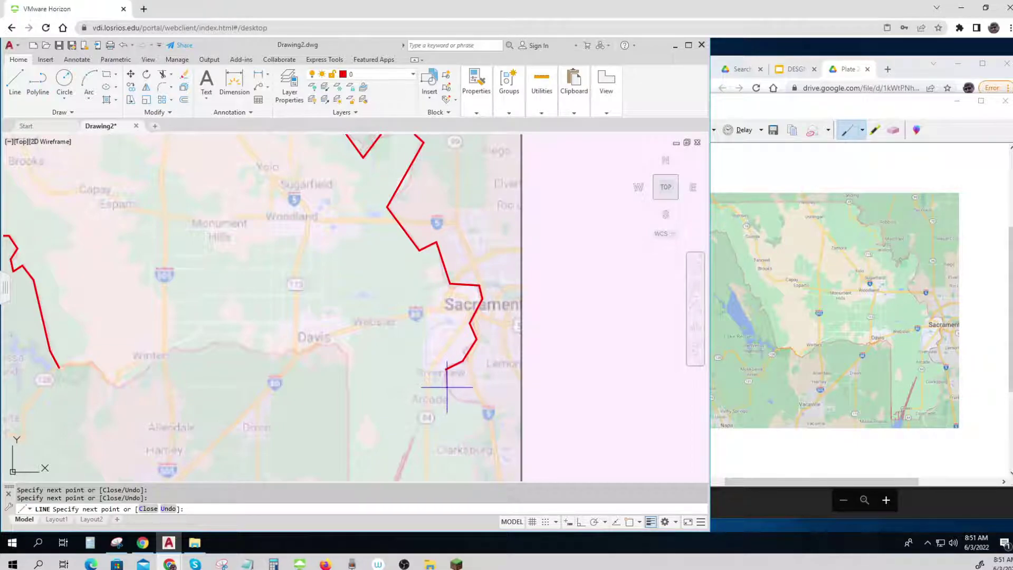
left_click(447, 393)
Continue the line south along the river past Clarksburg to the boundary's southeastern corner near Courtland.
middle_click_drag(483, 403, 444, 214)
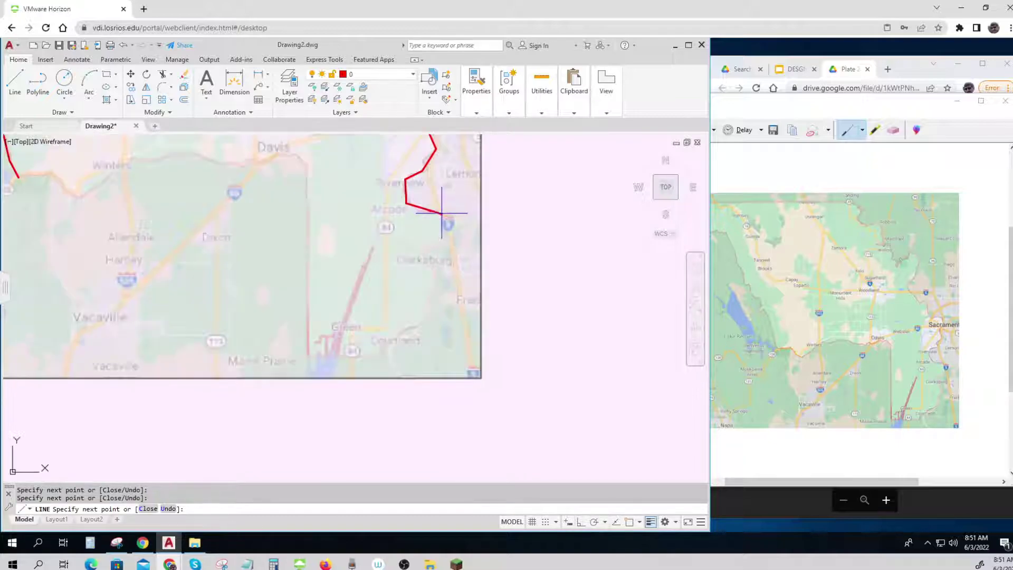
left_click(440, 250)
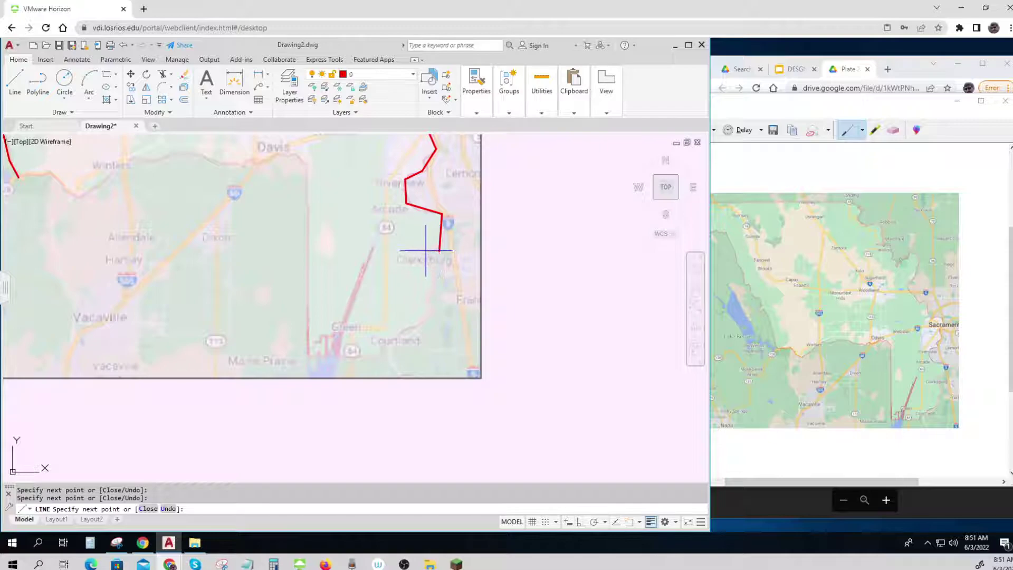
left_click(423, 260)
left_click(437, 285)
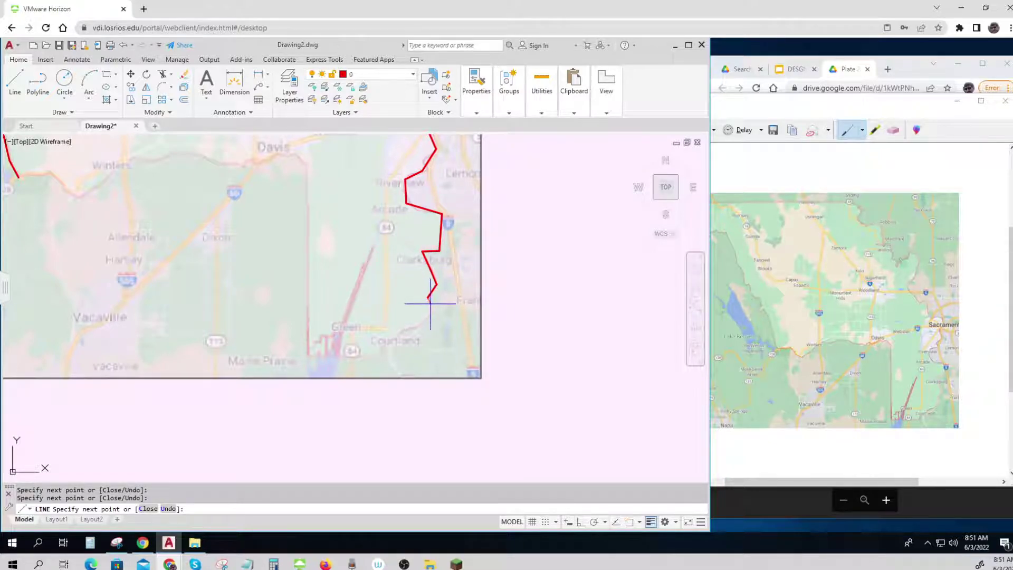
left_click(435, 311)
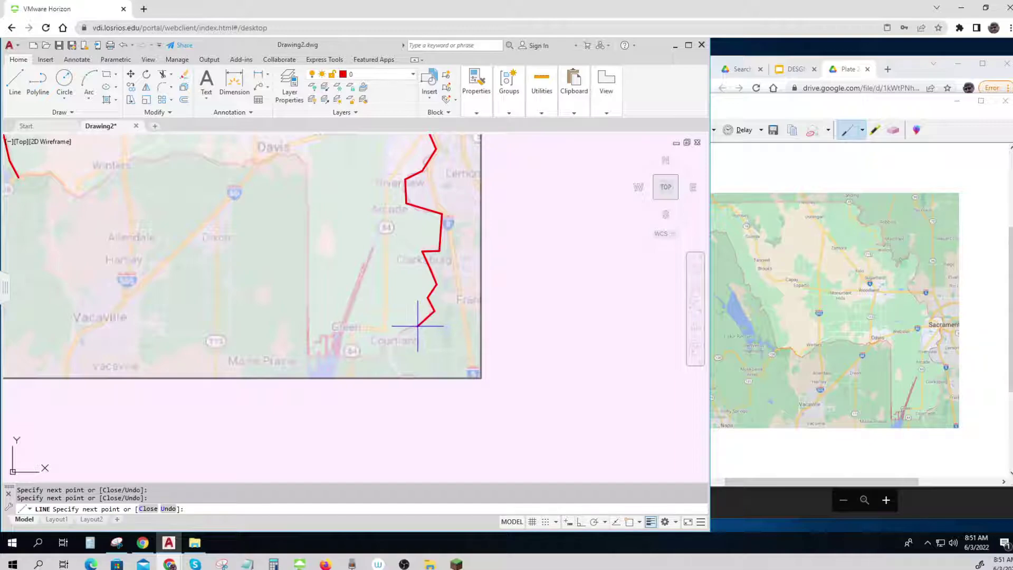
left_click(379, 354)
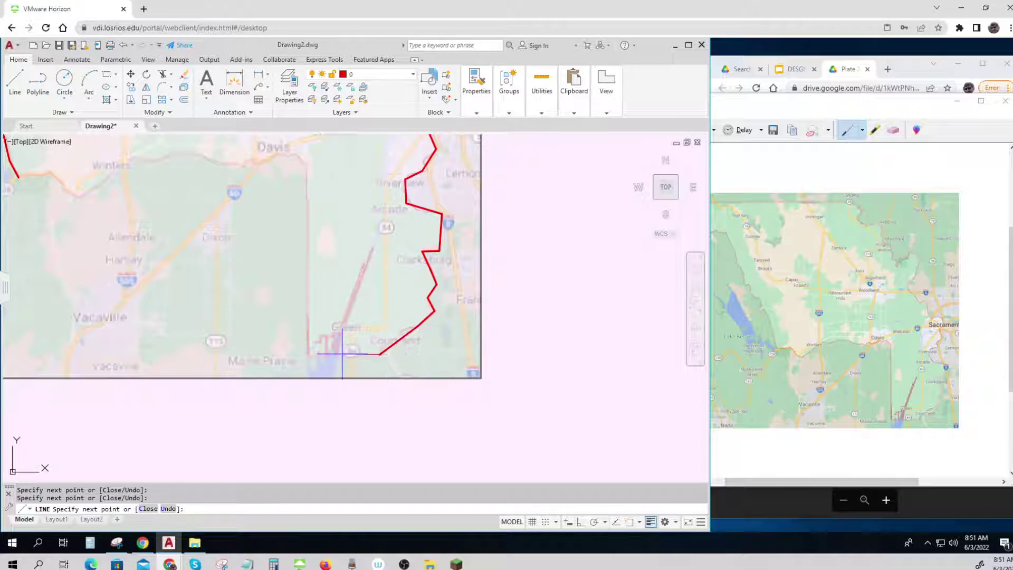
Trace the southern edge westward, including both sides of the narrow channel spike, to the southwestern corner near Maine Prairie.
left_click(338, 354)
left_click(374, 246)
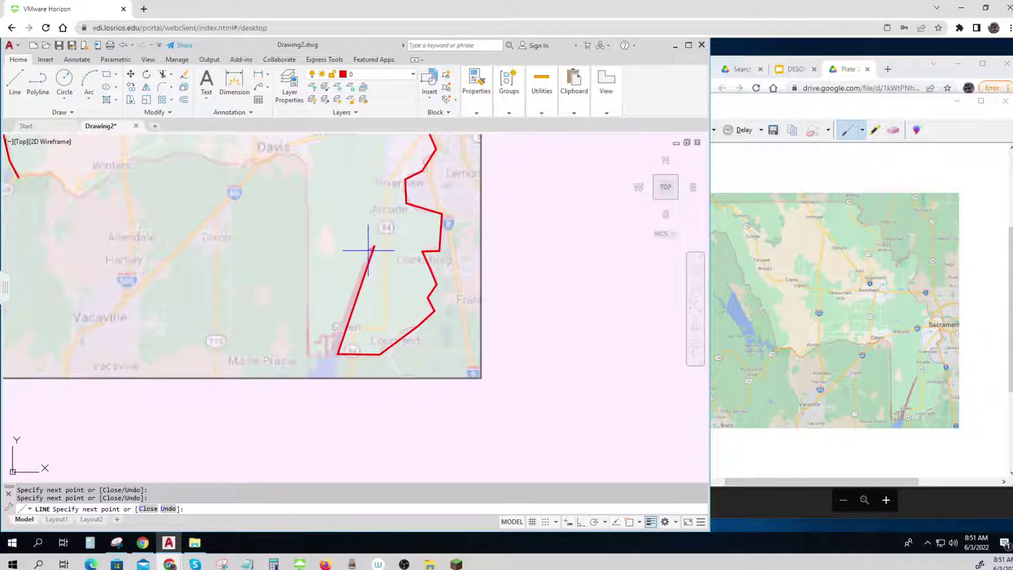
left_click(331, 353)
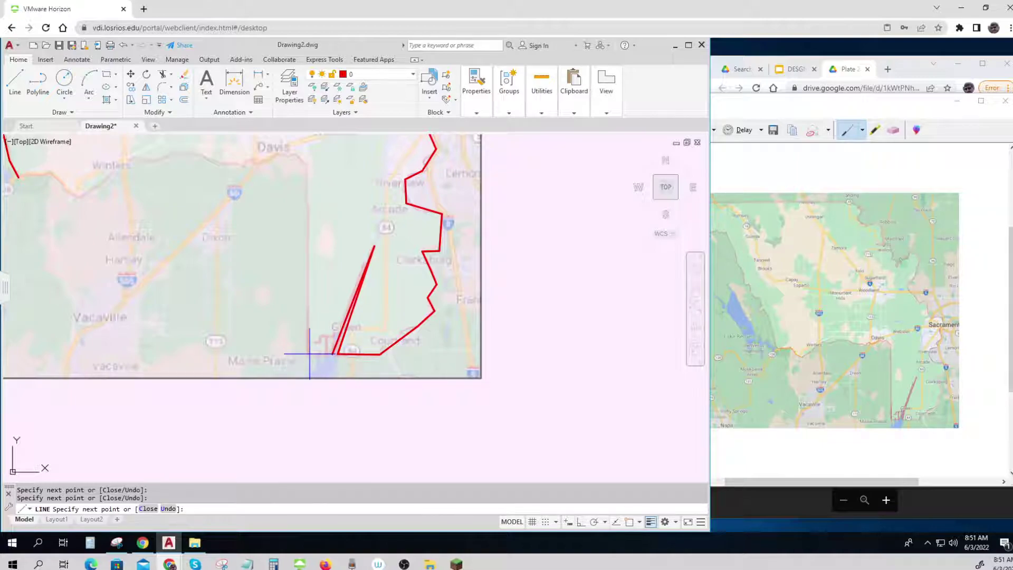
left_click(308, 354)
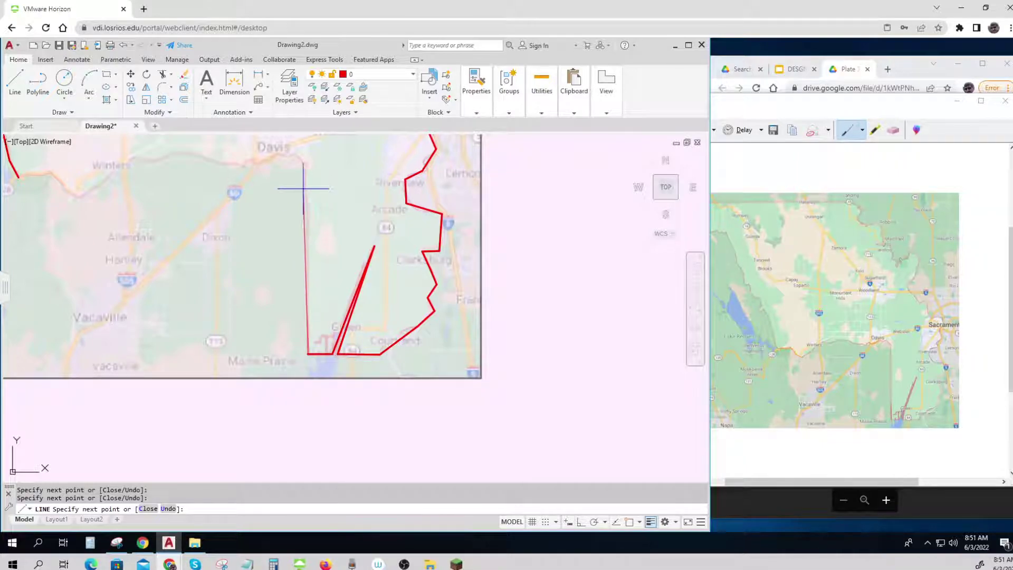
Trace up to Davis and west past Winters, turn on object snap, close the outline at its starting endpoint and end the line.
left_click(305, 162)
left_click(288, 149)
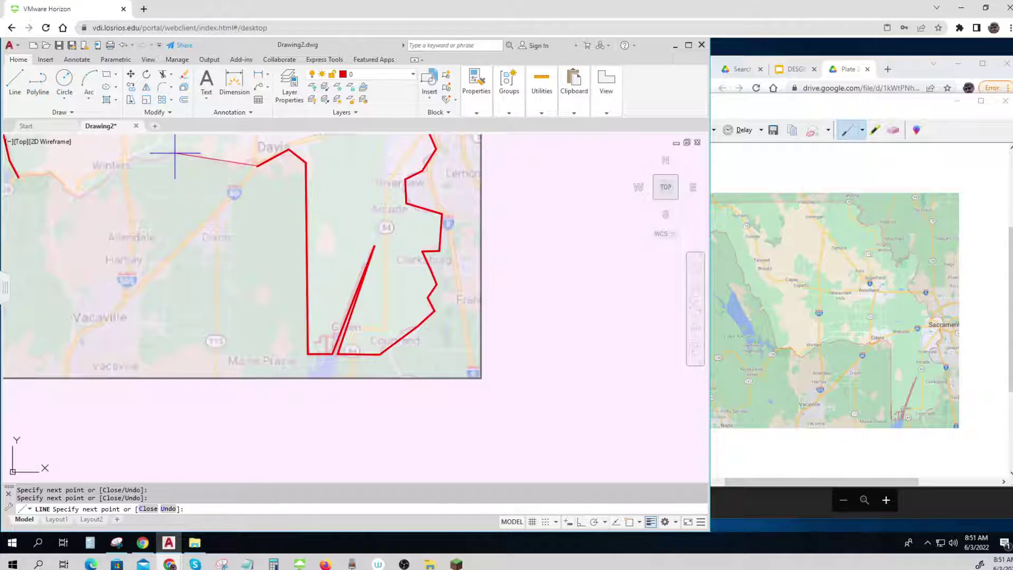
left_click(131, 161)
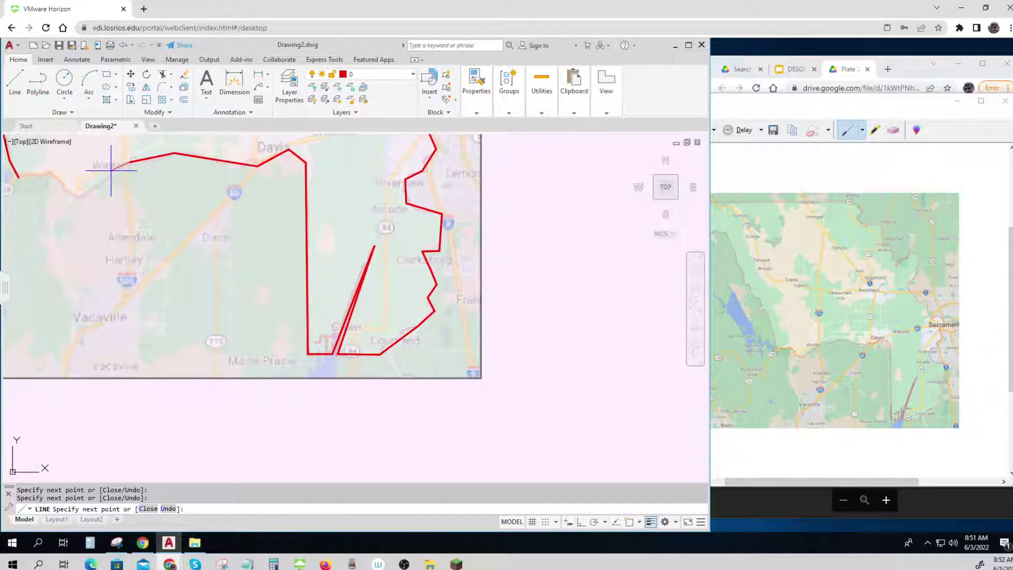
left_click(78, 198)
left_click(51, 171)
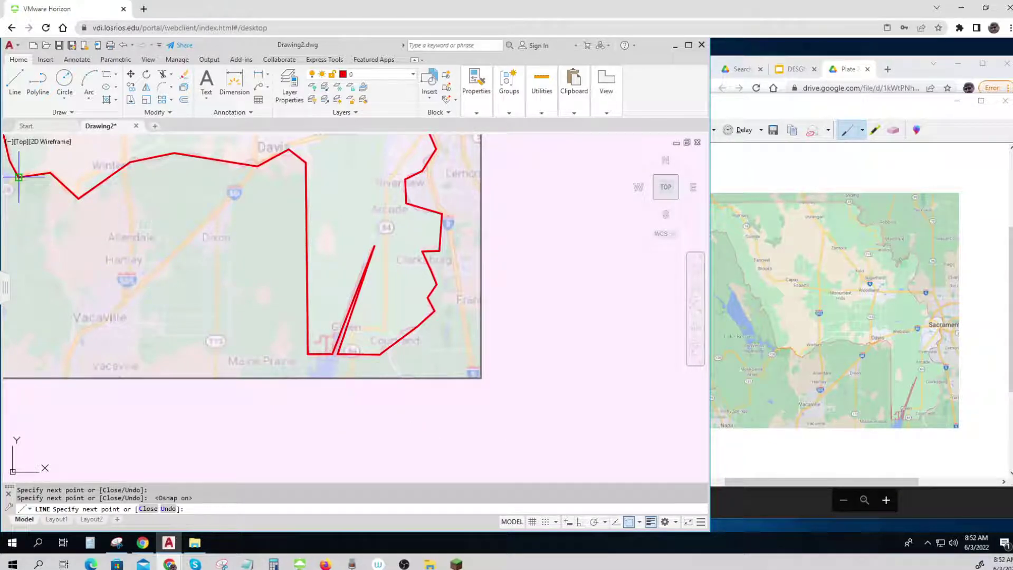
scroll(61, 232, "down", 4)
key("Return")
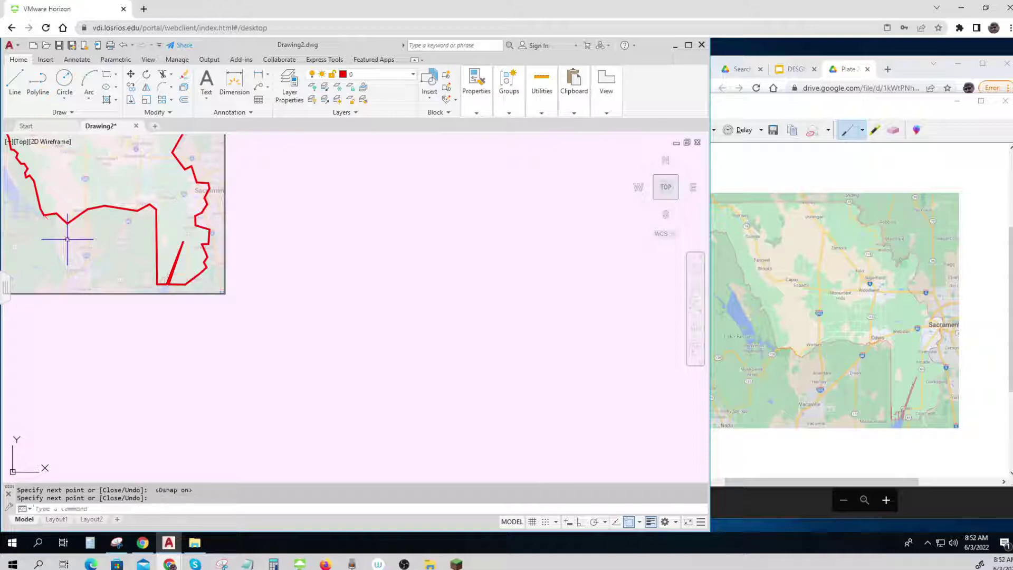
scroll(67, 239, "up", 2)
scroll(97, 255, "down", 4)
middle_click_drag(100, 257, 197, 308)
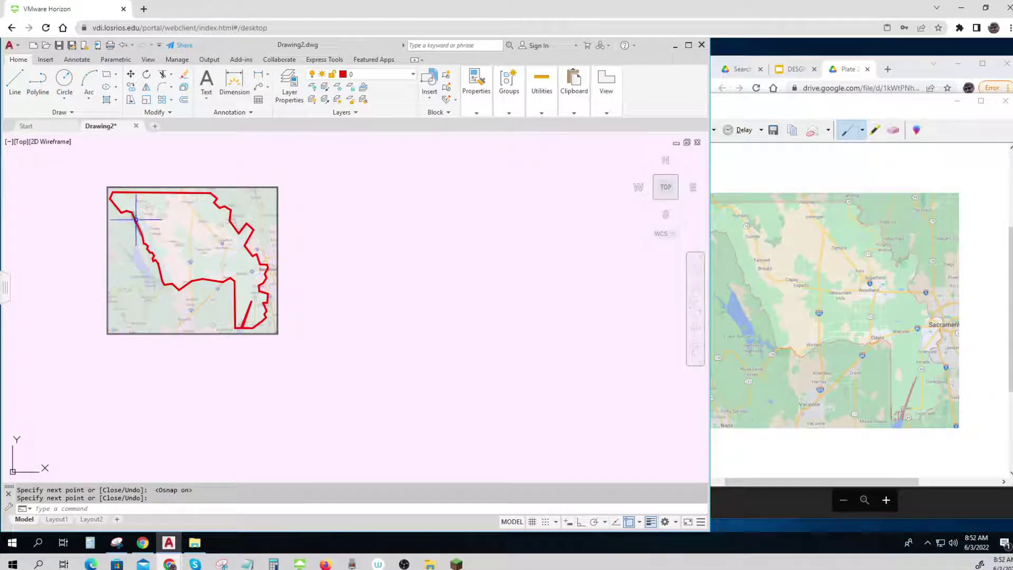
scroll(138, 220, "up", 2)
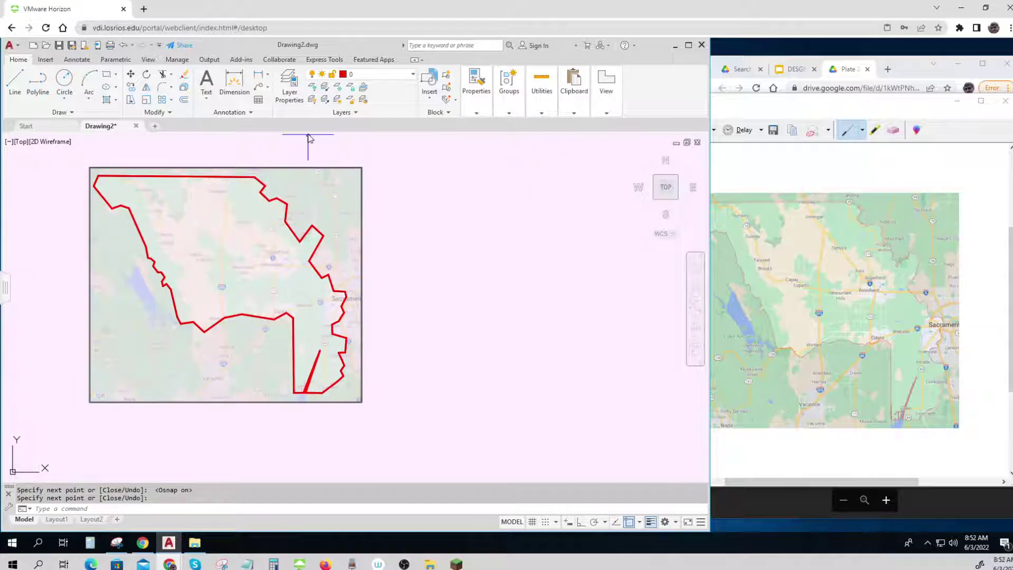
With object snap off, trace the Highway 16 road as a line from the northern boundary past Rumsey and Guinda toward Tancred.
left_click(14, 79)
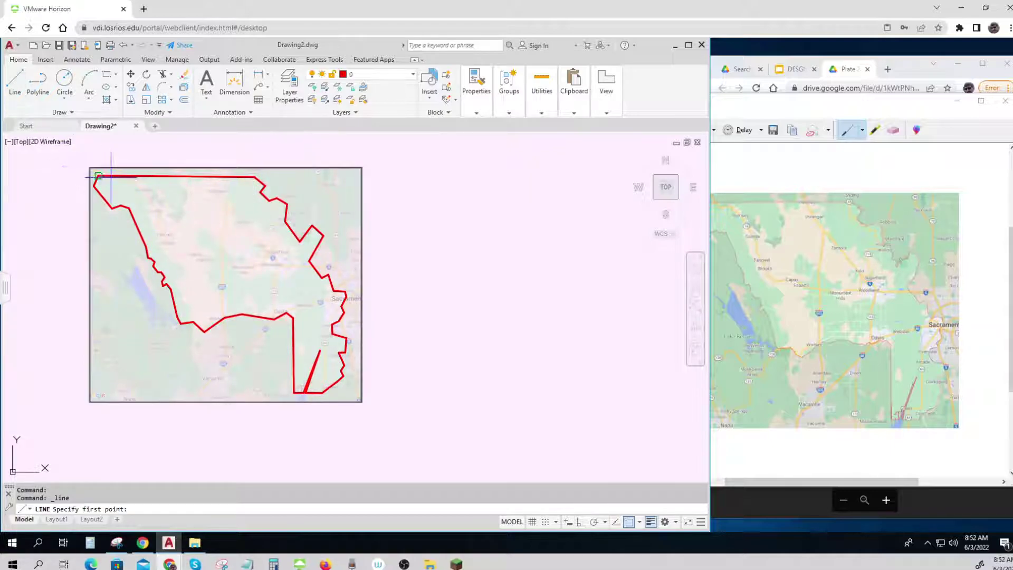
scroll(118, 183, "up", 6)
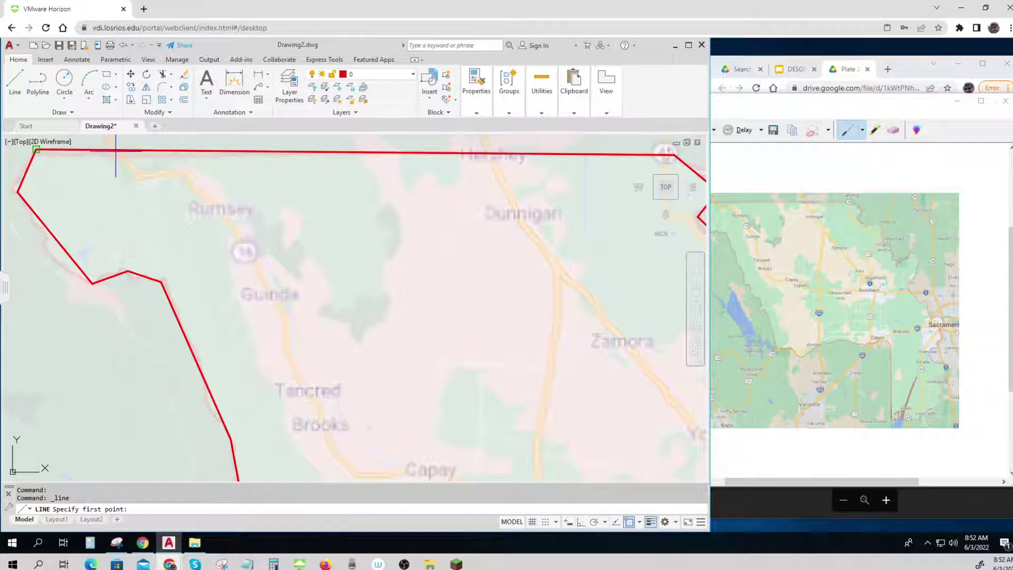
left_click(629, 522)
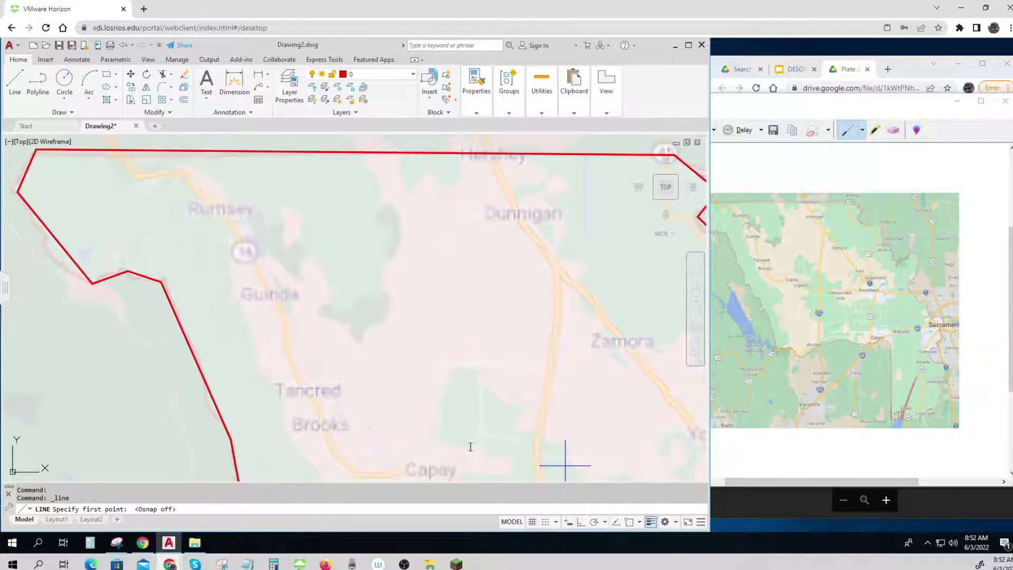
left_click(112, 150)
left_click(136, 179)
left_click(187, 174)
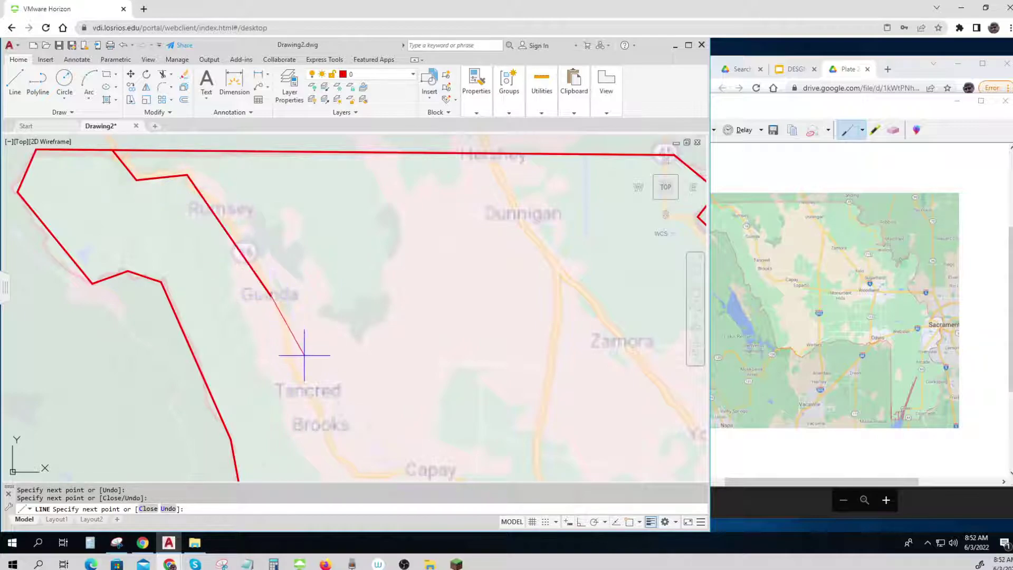
left_click(302, 384)
middle_click_drag(312, 383, 232, 213)
Continue the road line through Capay, Esparto and Woodland to just past the eastern boundary near Interstate 5, and end it.
left_click(286, 307)
left_click(372, 298)
left_click(407, 334)
left_click(558, 356)
left_click(591, 345)
middle_click_drag(592, 345, 330, 287)
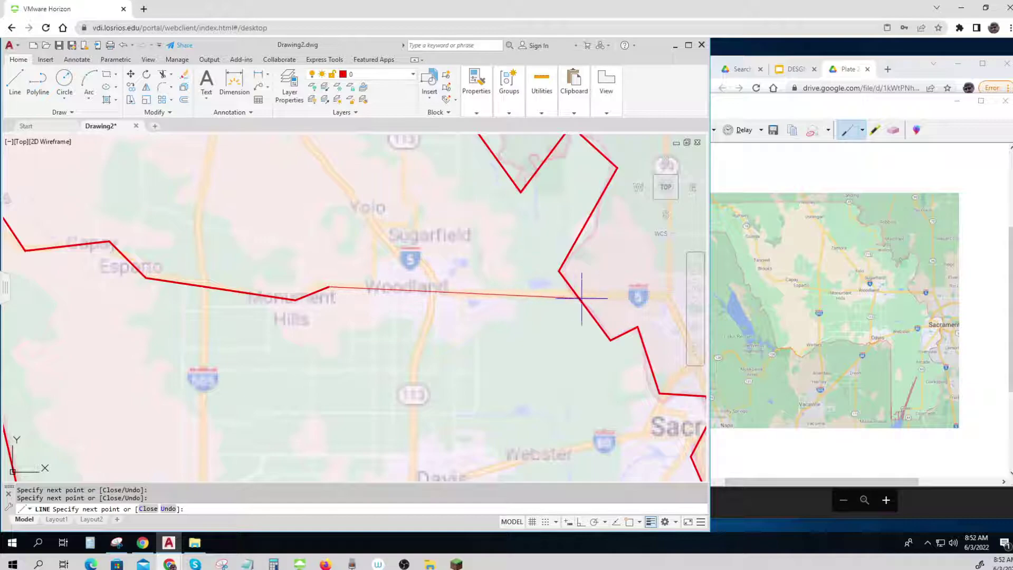
left_click(605, 296)
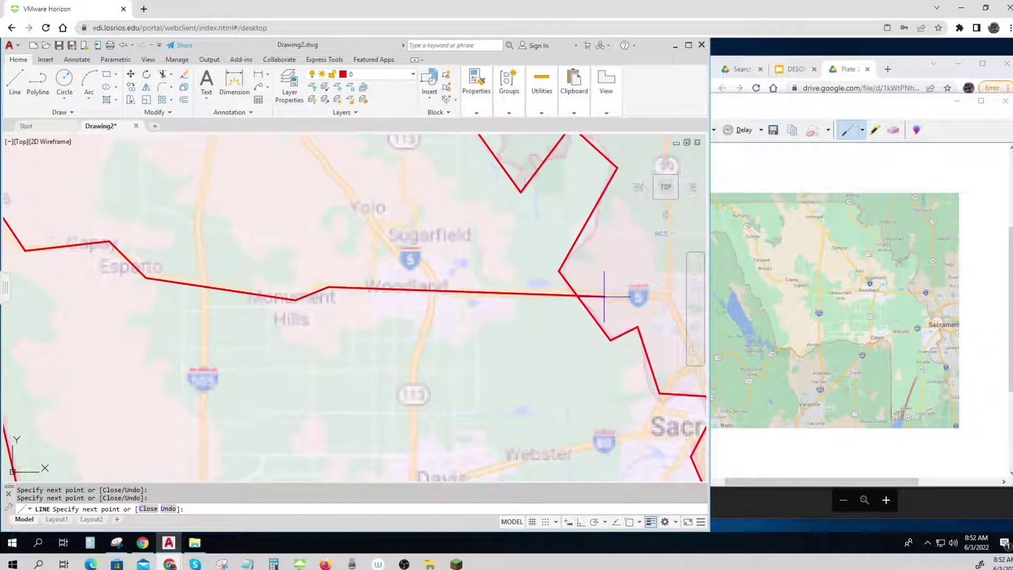
key("Escape")
scroll(605, 298, "down", 2)
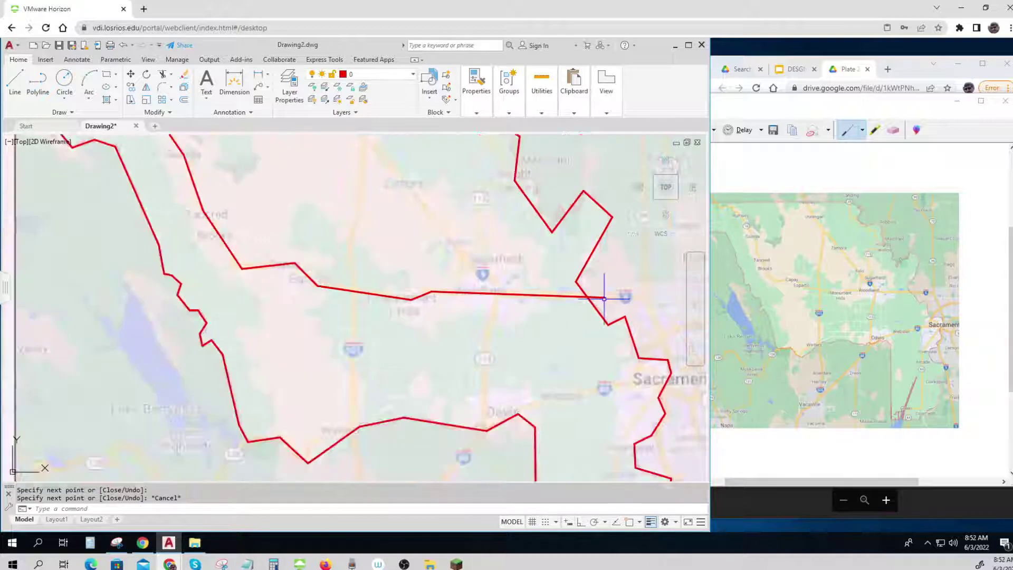
scroll(604, 298, "down", 2)
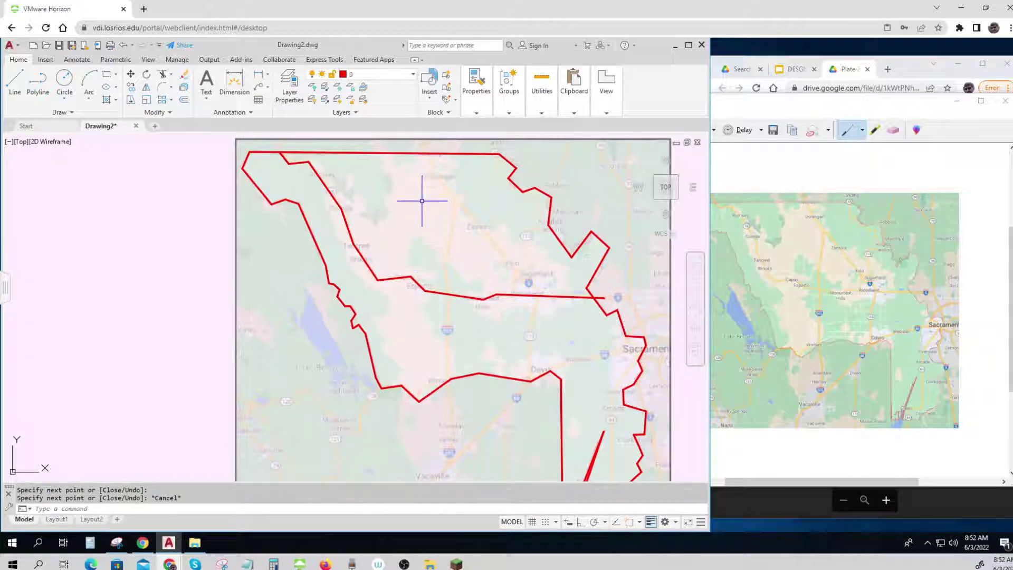
Trace the road from above the northern boundary past Dunnigan and Zamora to Woodland, then south past Davis, ending southwest of the boundary.
left_click(15, 80)
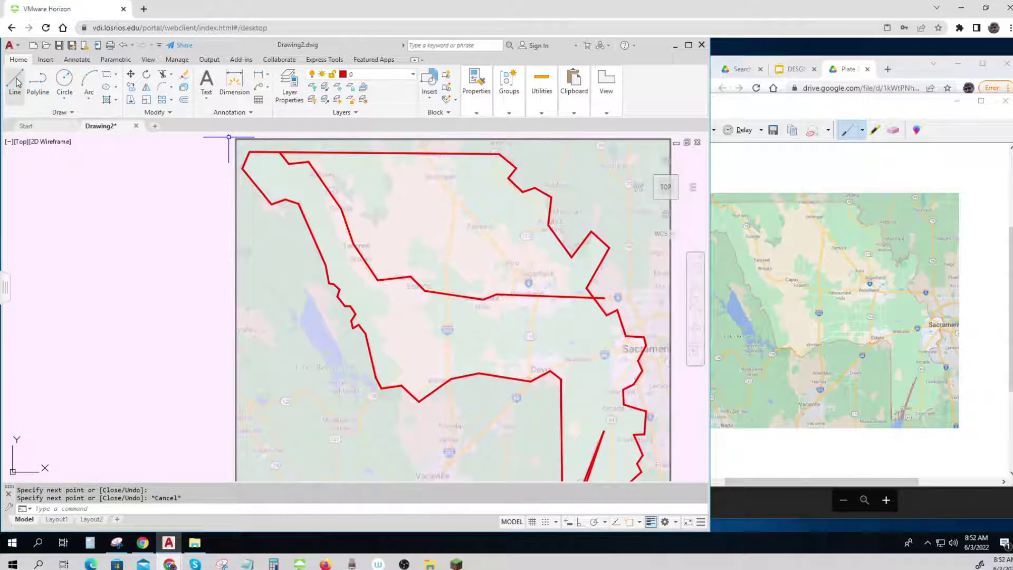
middle_click_drag(477, 276, 459, 306)
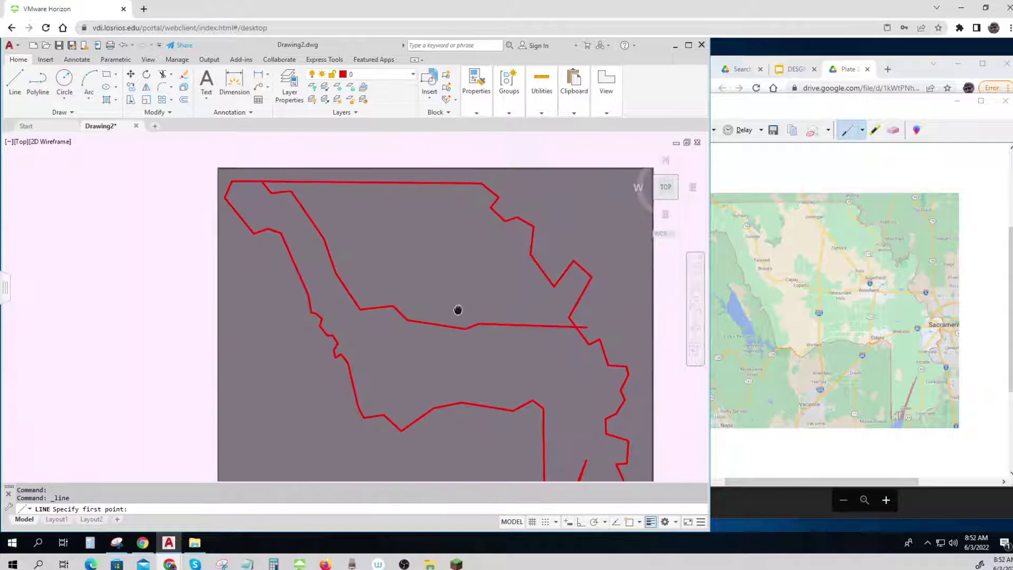
left_click(403, 172)
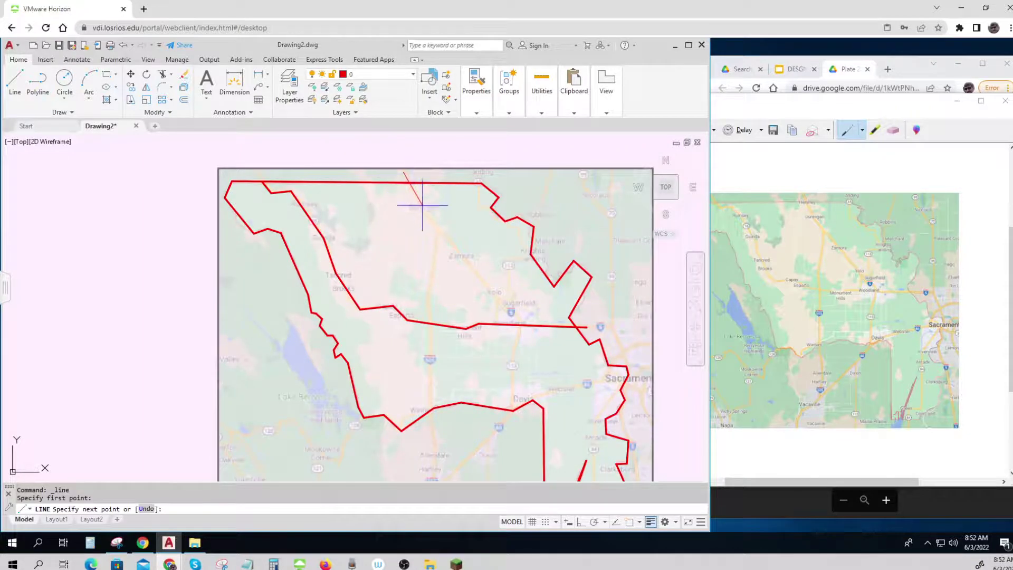
left_click(459, 247)
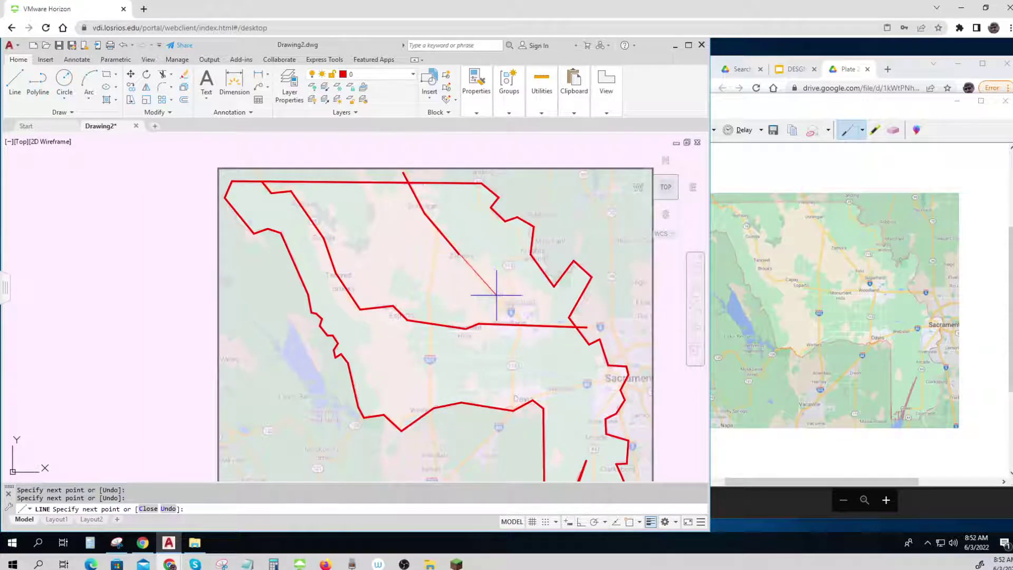
left_click(508, 312)
left_click(522, 322)
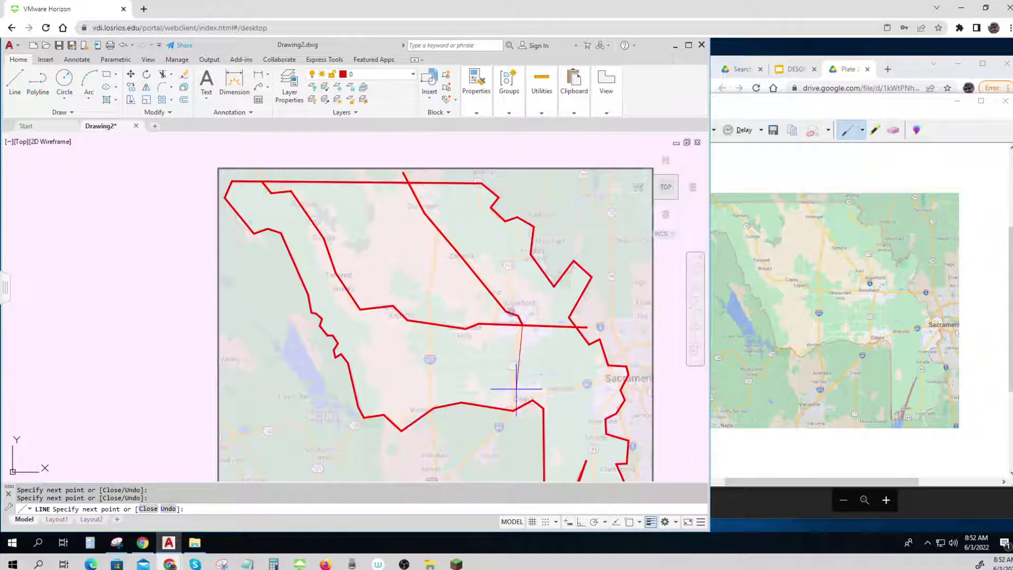
left_click(511, 359)
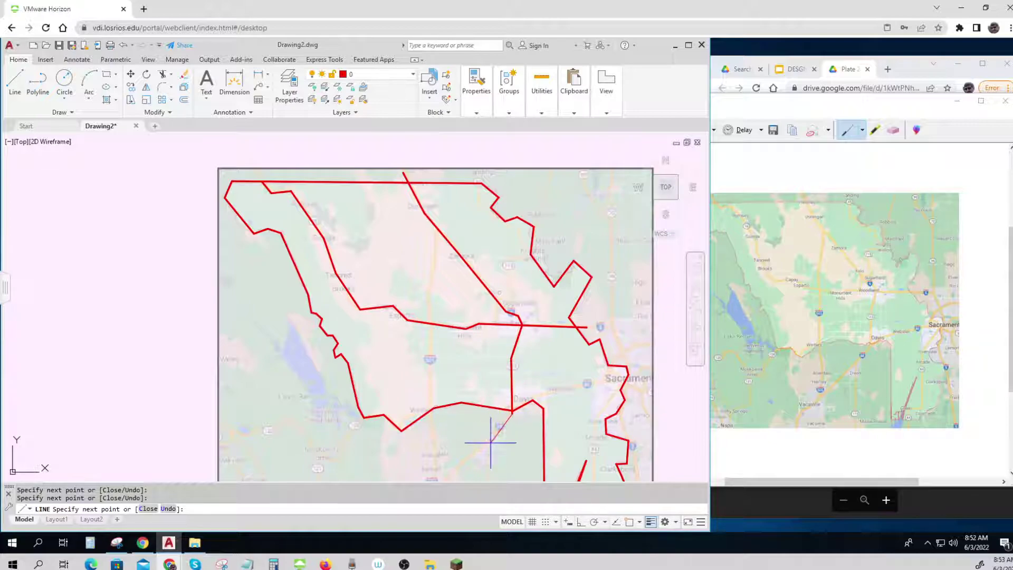
key("Escape")
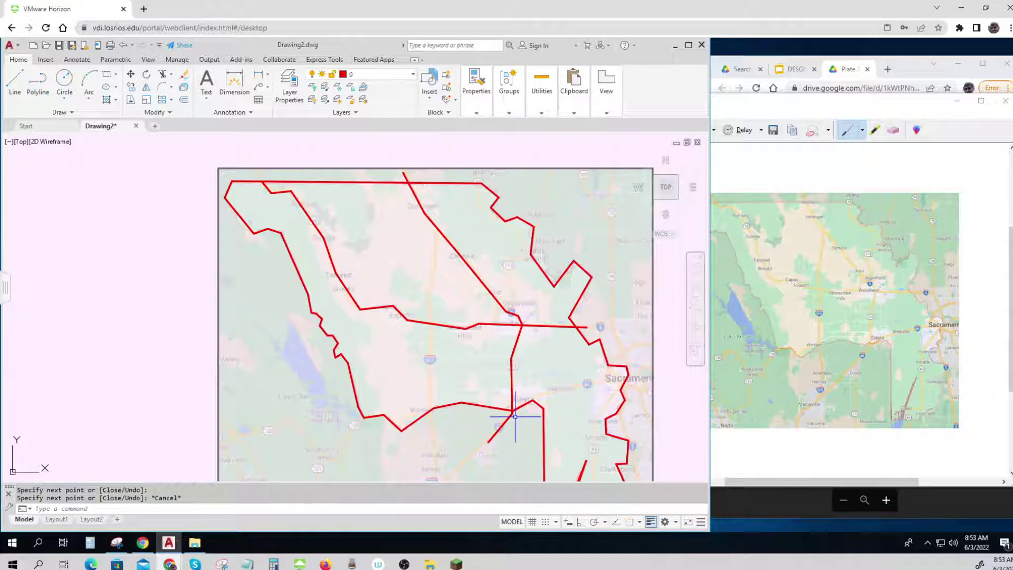
Trace the Interstate 80 road as a line from the boundary at Davis east to just across the boundary at Sacramento.
left_click(16, 80)
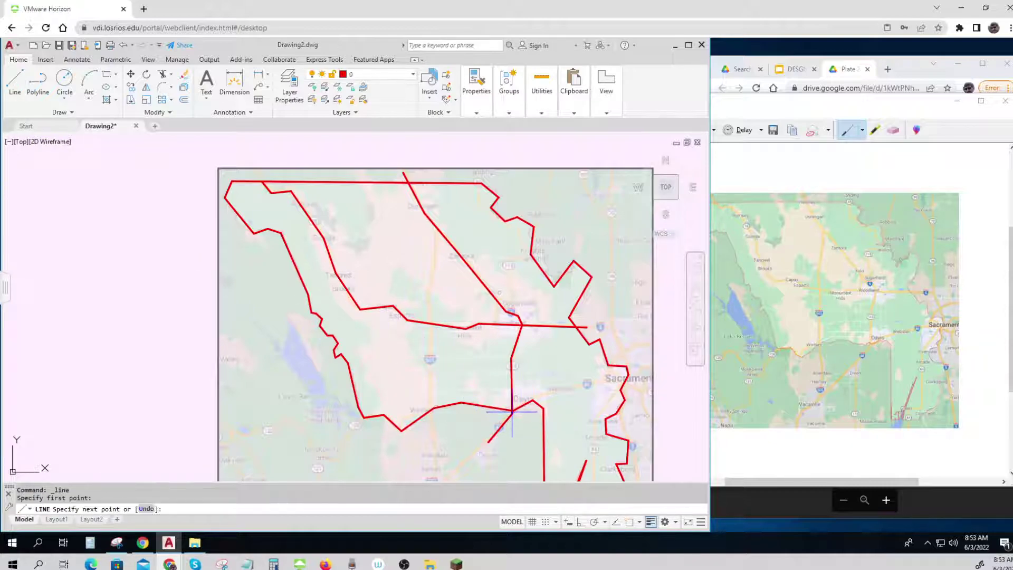
left_click(513, 410)
left_click(606, 379)
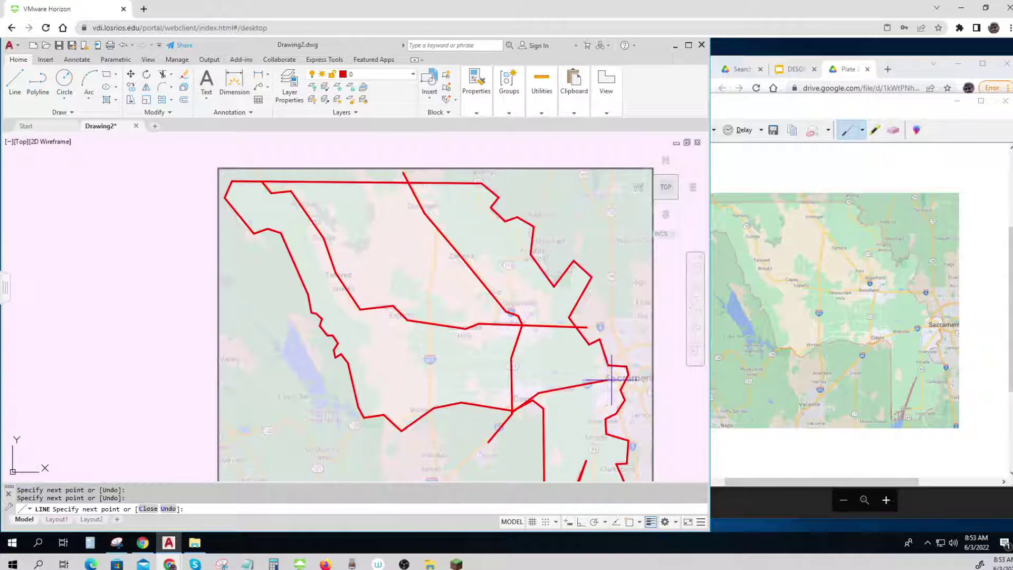
key("Escape")
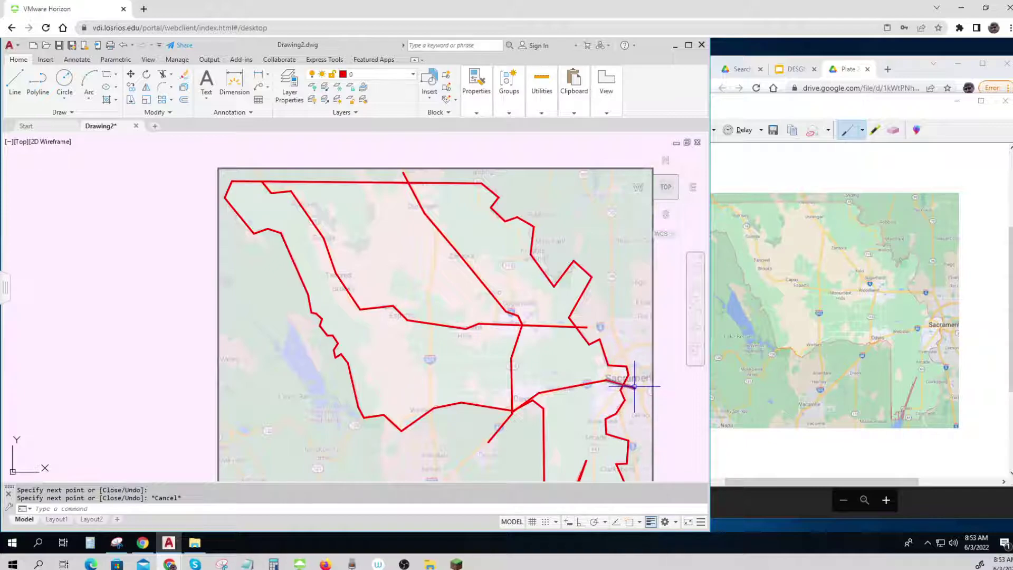
Trace the Interstate 505 road as a line from the diagonal Interstate 5 line south to the southern boundary near Winters.
left_click(21, 82)
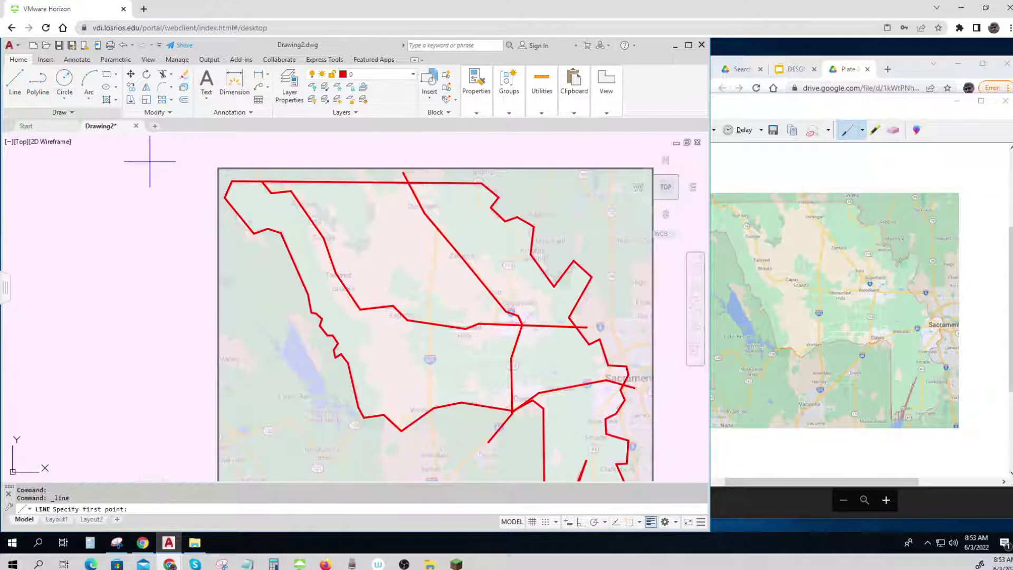
left_click(435, 229)
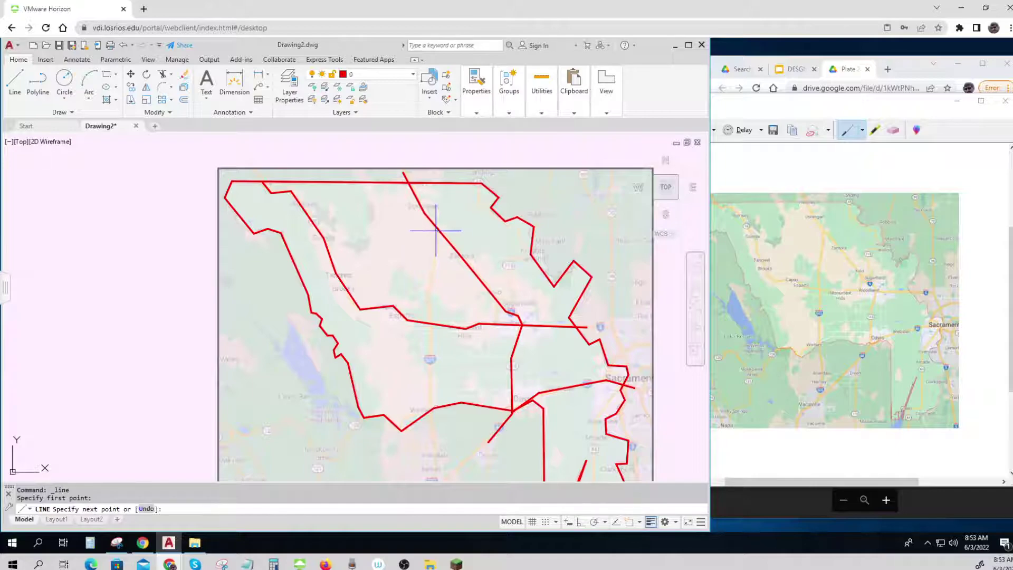
left_click(433, 325)
left_click(431, 417)
key("Escape")
Delete the map image from behind the traced lines.
scroll(447, 404, "down", 4)
middle_click_drag(444, 395, 395, 377)
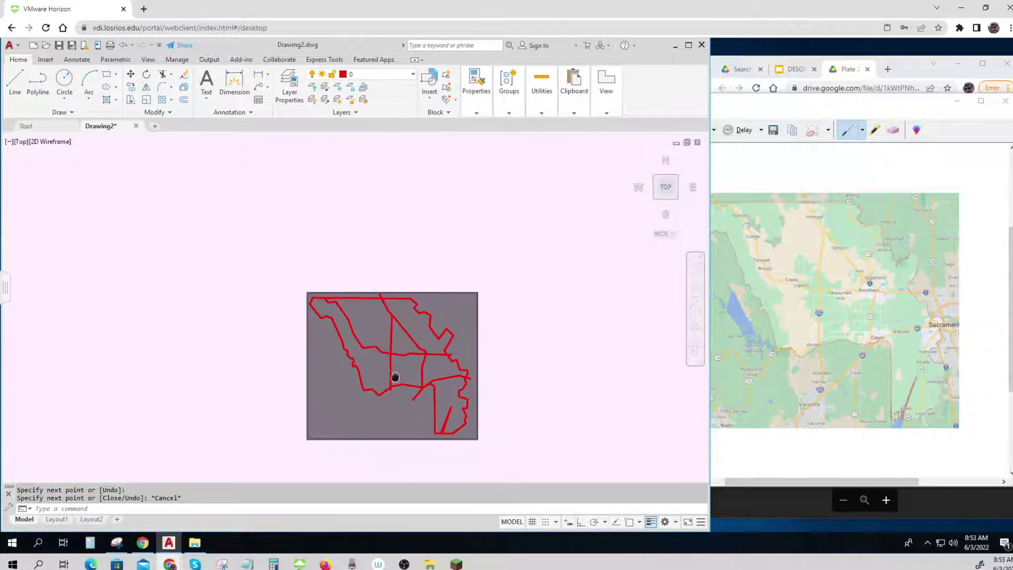
key("Escape")
key("Escape")
left_click(547, 325)
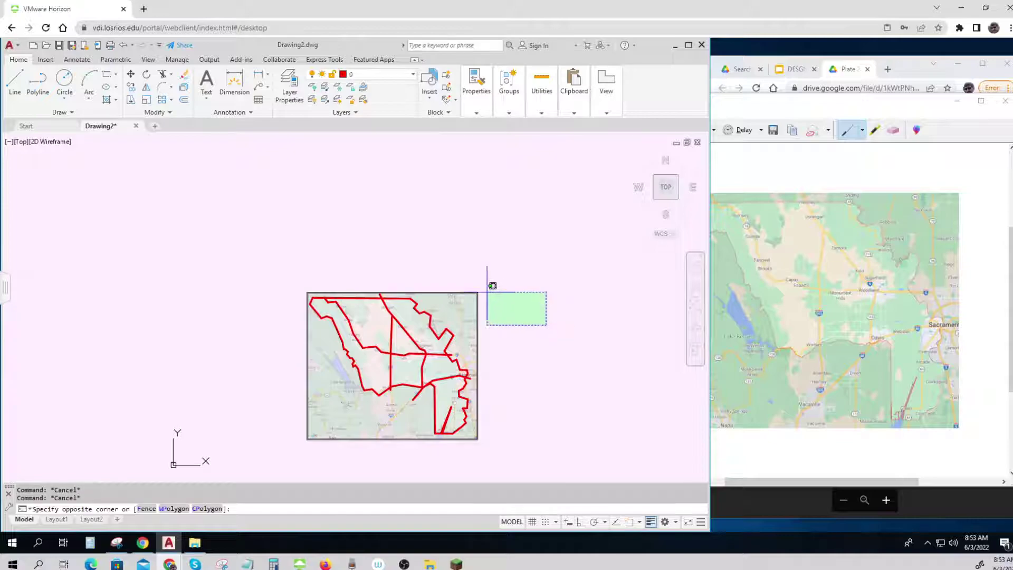
left_click(470, 283)
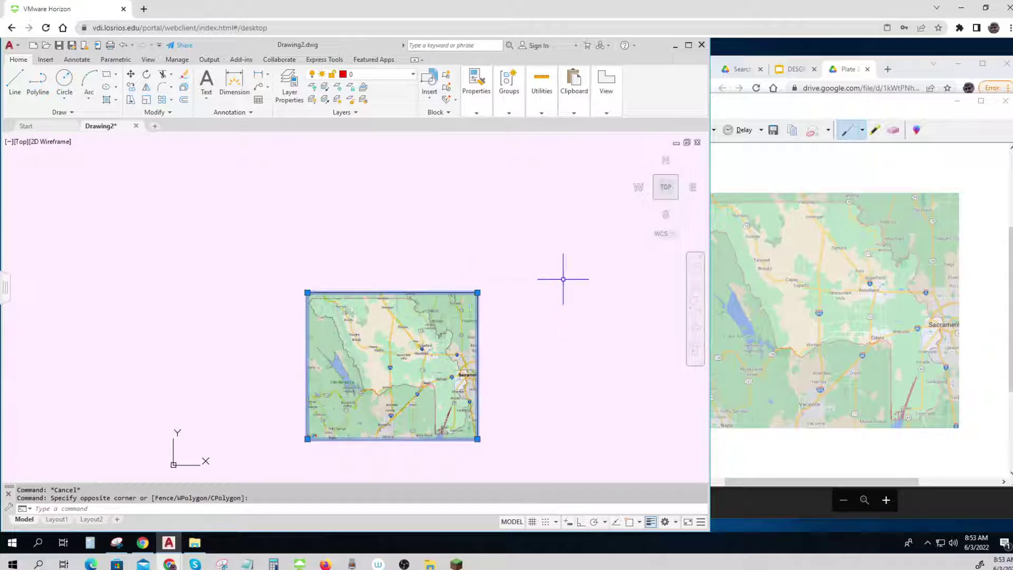
key("Delete")
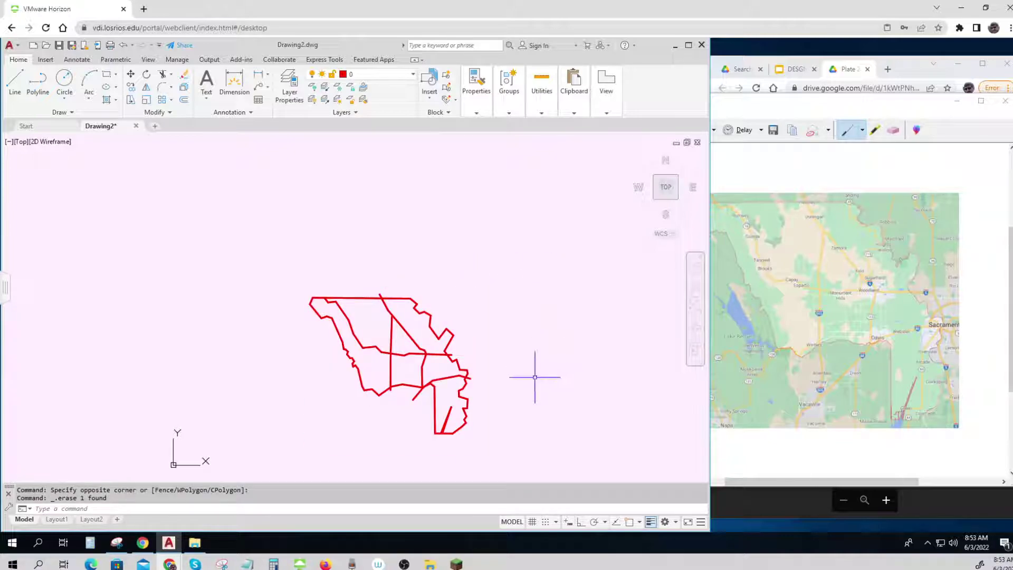
scroll(537, 377, "up", 2)
middle_click_drag(537, 378, 624, 334)
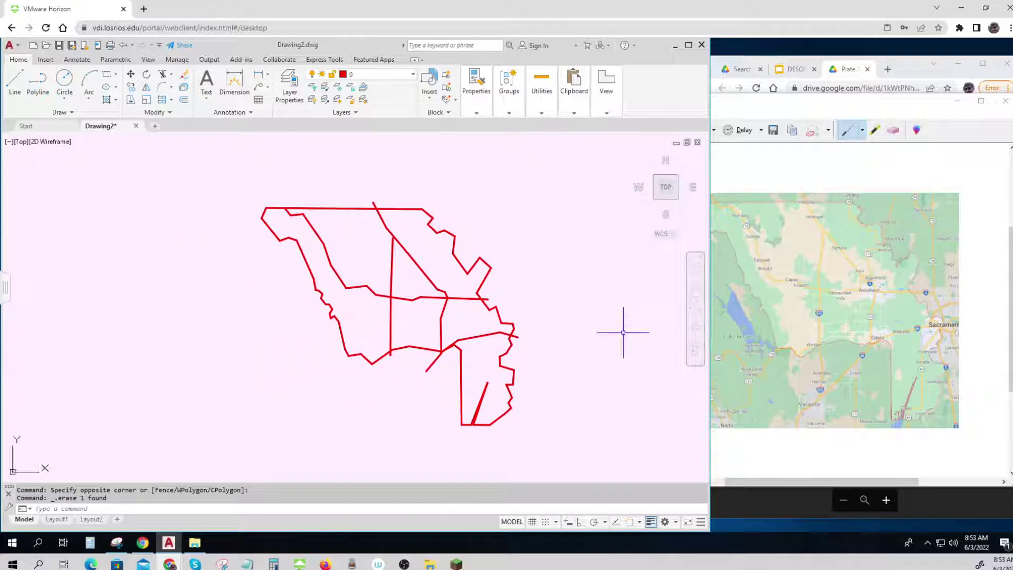